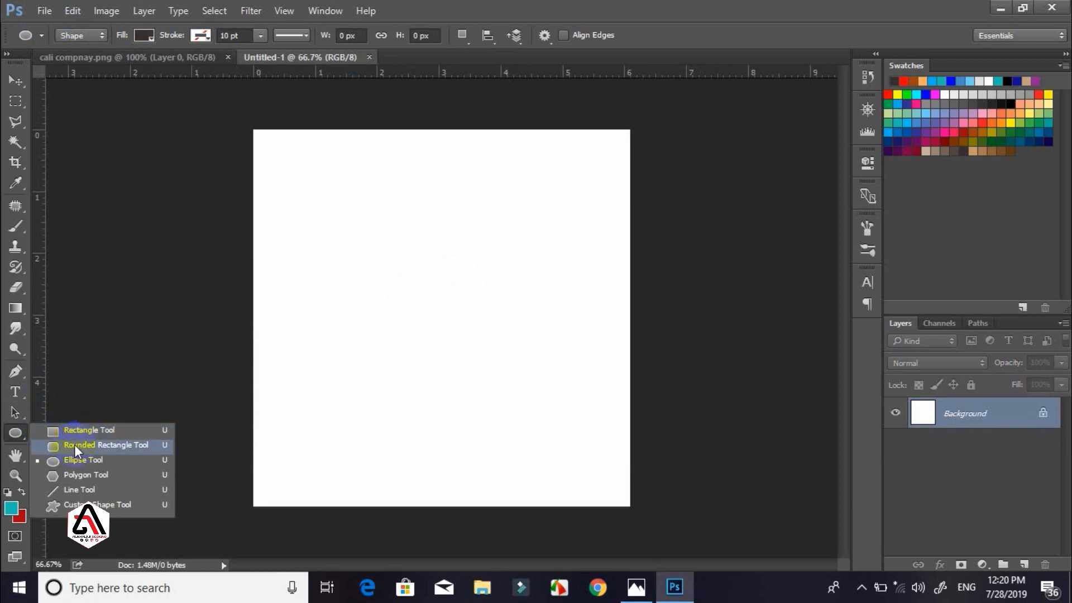
Step: Choose the Rounded Rectangle tool and set its corner radius to 400 px
{"action": "left_click", "coordinate": [75, 444]}
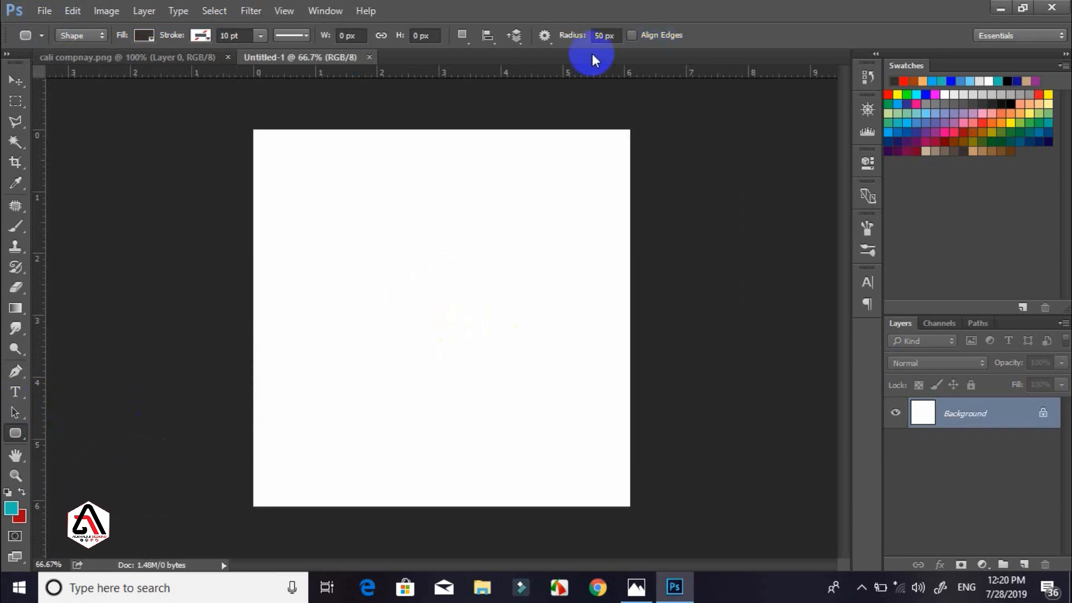
{"action": "left_click", "coordinate": [610, 37]}
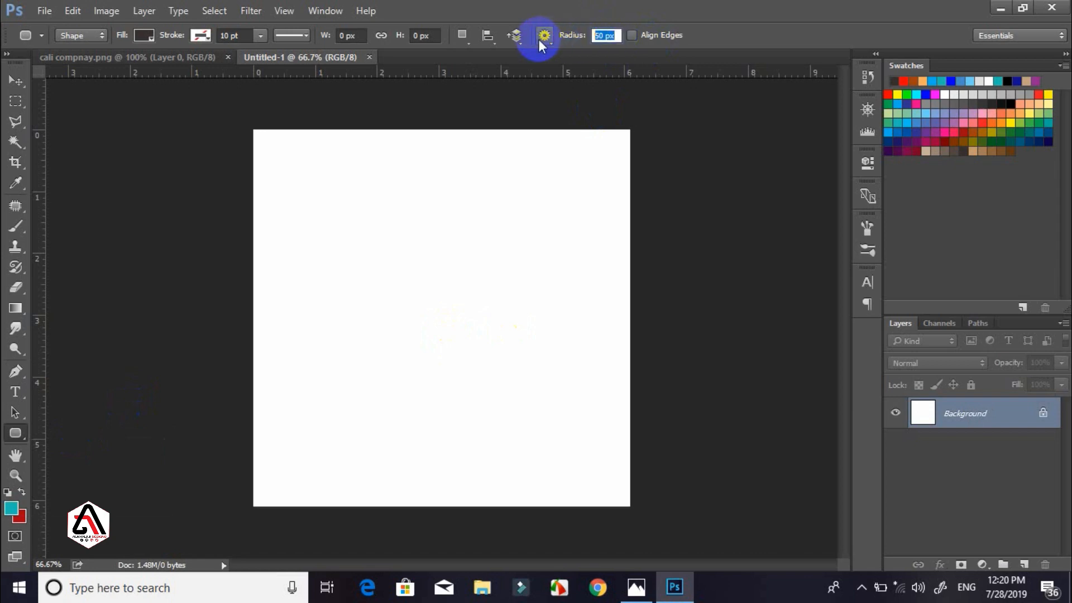
{"action": "type", "text": "400"}
{"action": "key", "text": "Return"}
Step: Set the rounded rectangle's fill to none and its stroke to the first recently used colour, dark brown
{"action": "left_click", "coordinate": [143, 38]}
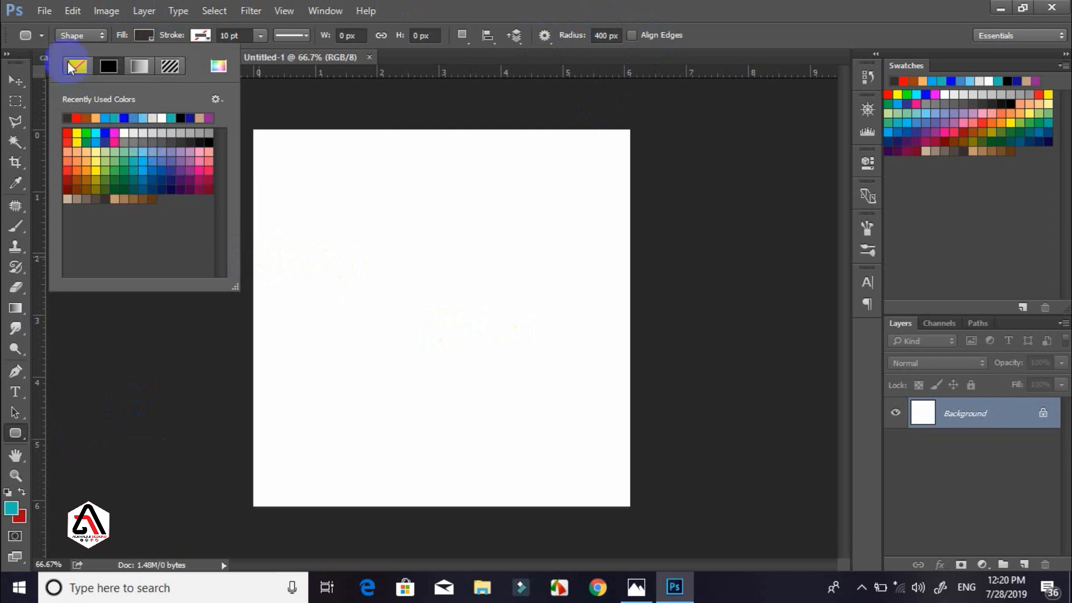
{"action": "left_click", "coordinate": [76, 66]}
{"action": "left_click", "coordinate": [200, 36]}
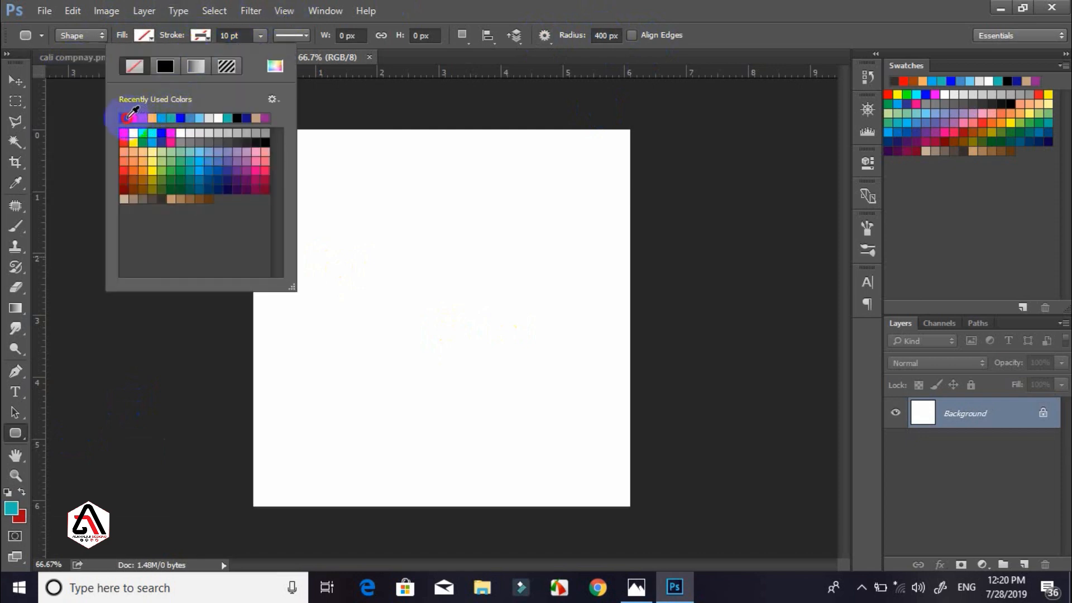
{"action": "left_click", "coordinate": [129, 114]}
{"action": "left_click", "coordinate": [597, 2]}
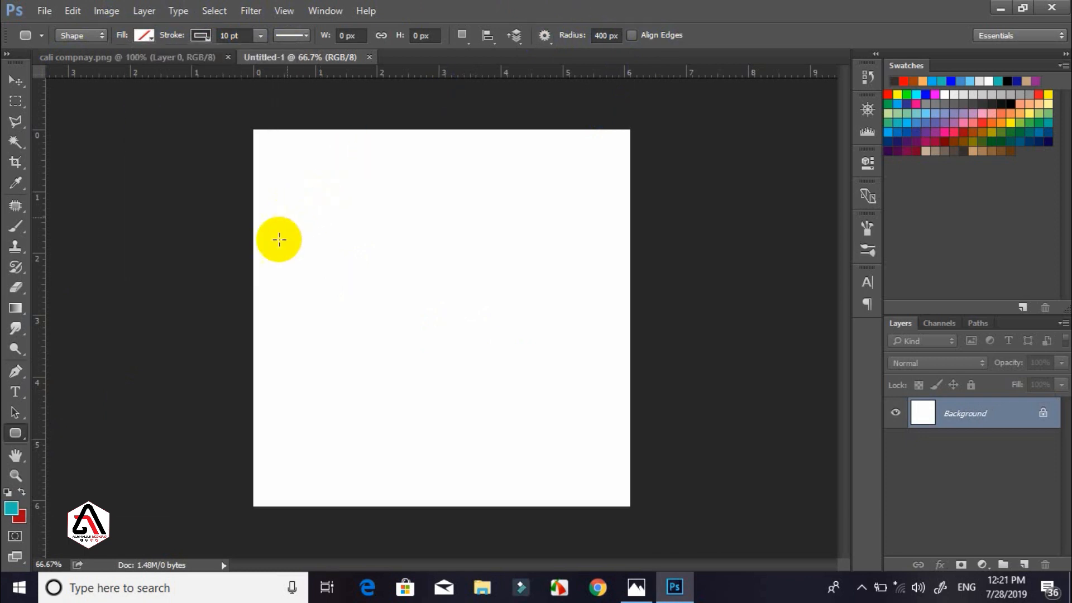
Step: Draw a rounded rectangle about 701 by 207 px across the canvas and set its stroke width to 8 pt
{"action": "left_click_drag", "start_coordinate": [259, 246], "coordinate": [625, 355]}
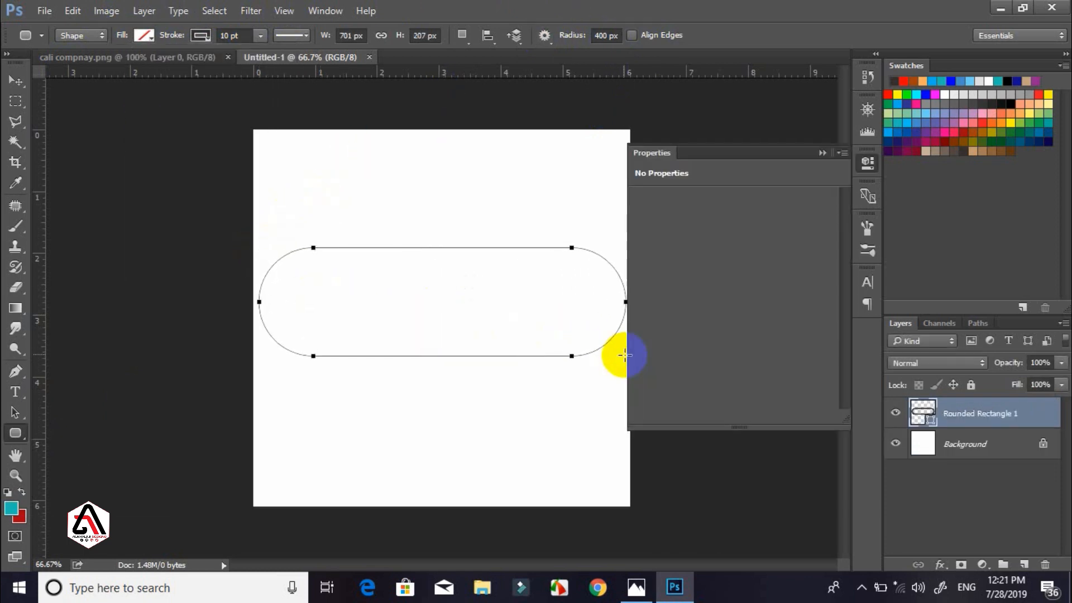
{"action": "left_click", "coordinate": [234, 35]}
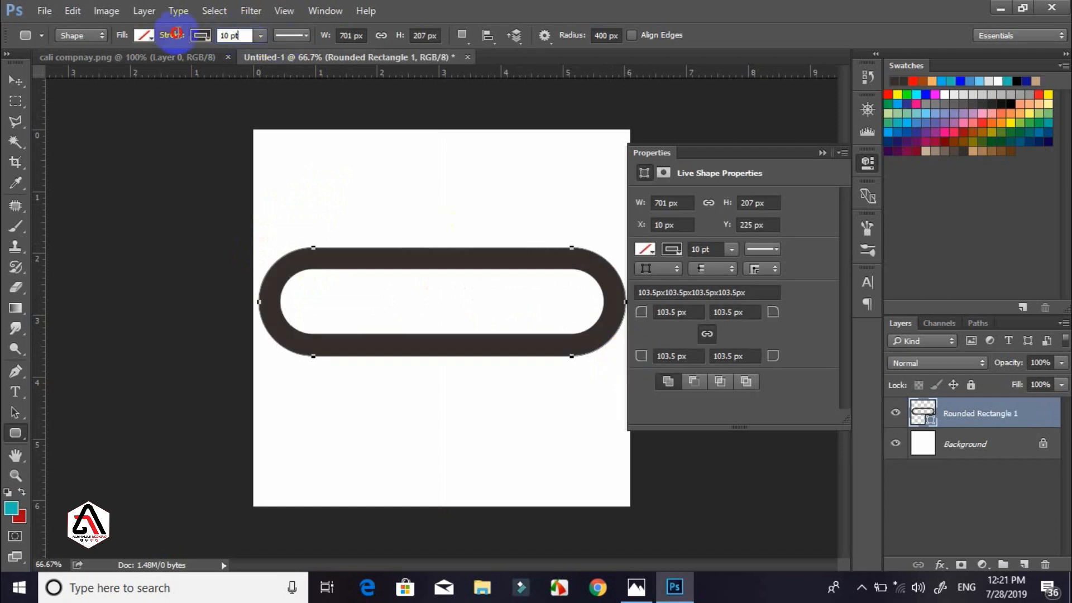
{"action": "left_click", "coordinate": [143, 35]}
{"action": "type", "text": "8"}
{"action": "key", "text": "Return"}
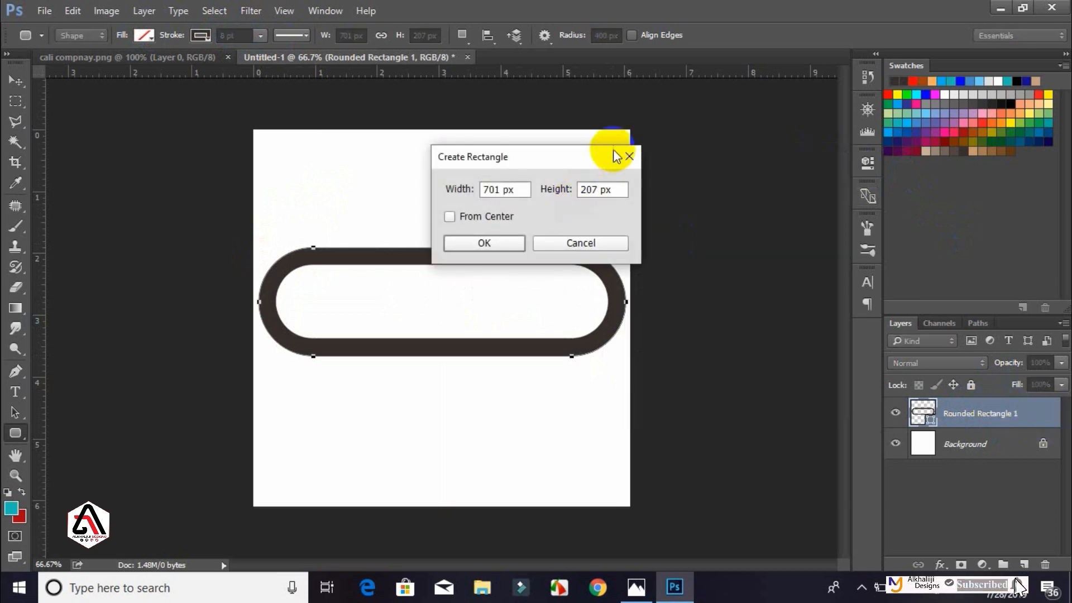
{"action": "left_click", "coordinate": [638, 153]}
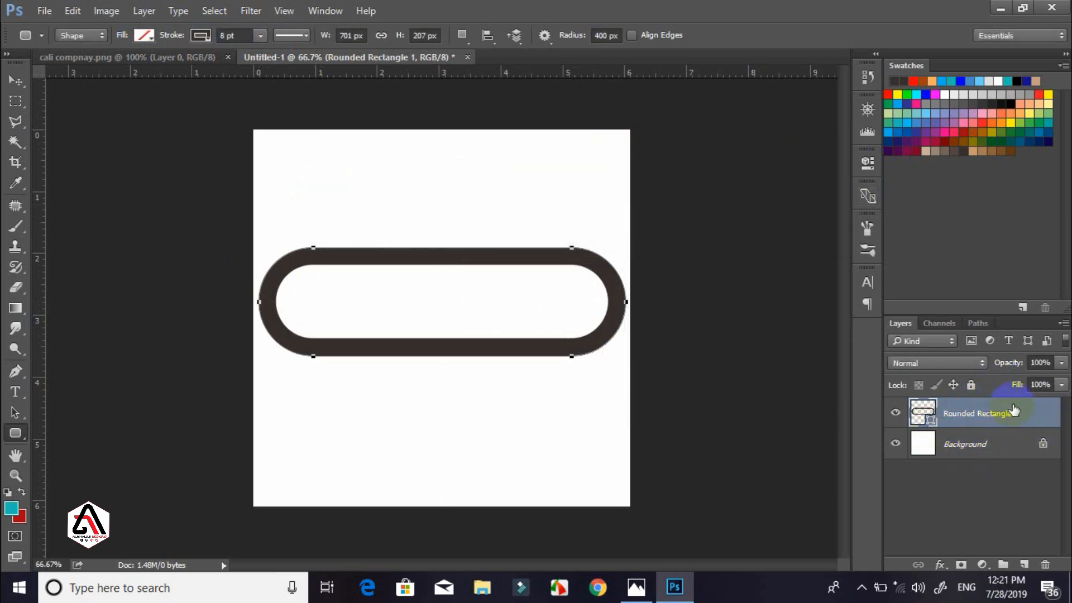
Step: Rasterize the rounded rectangle layer and place a vertical guide near its middle, at about 3.2 on the horizontal ruler
{"action": "right_click", "coordinate": [1013, 407]}
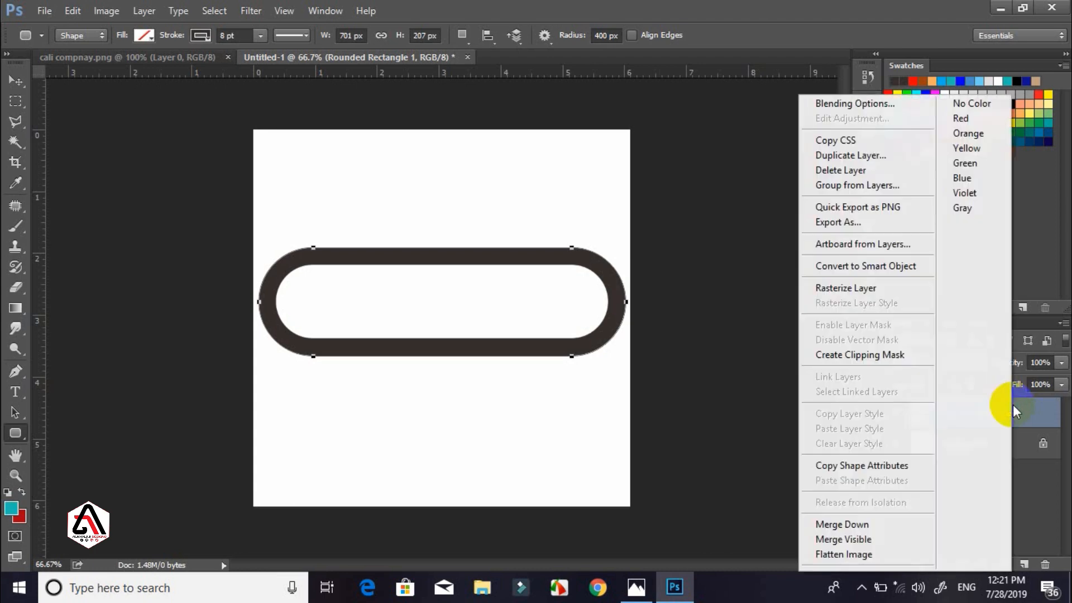
{"action": "left_click", "coordinate": [860, 288]}
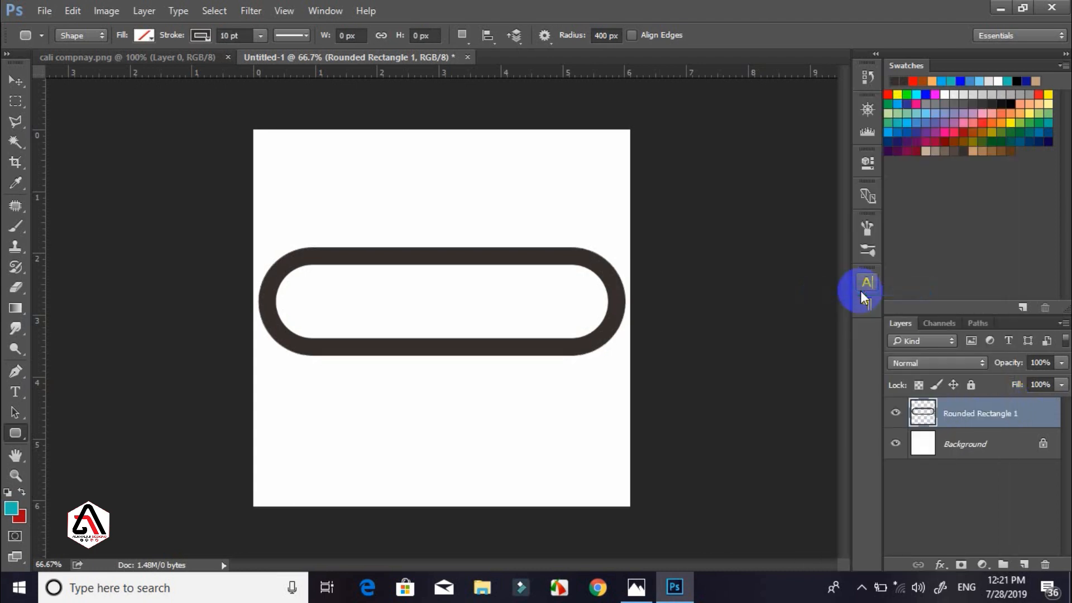
{"action": "left_click", "coordinate": [15, 82]}
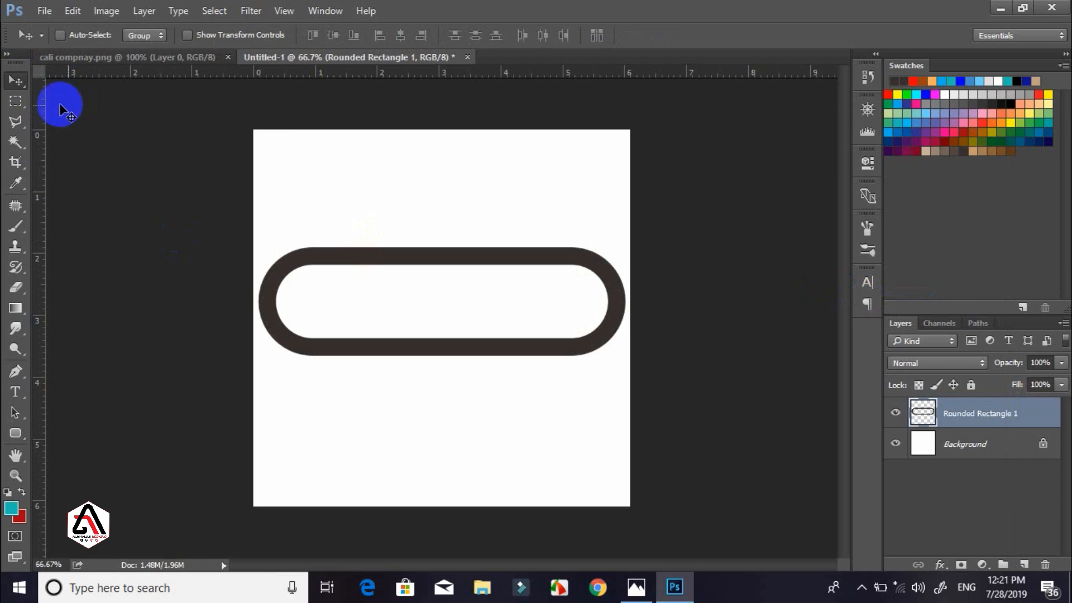
{"action": "left_click_drag", "start_coordinate": [41, 105], "coordinate": [450, 102]}
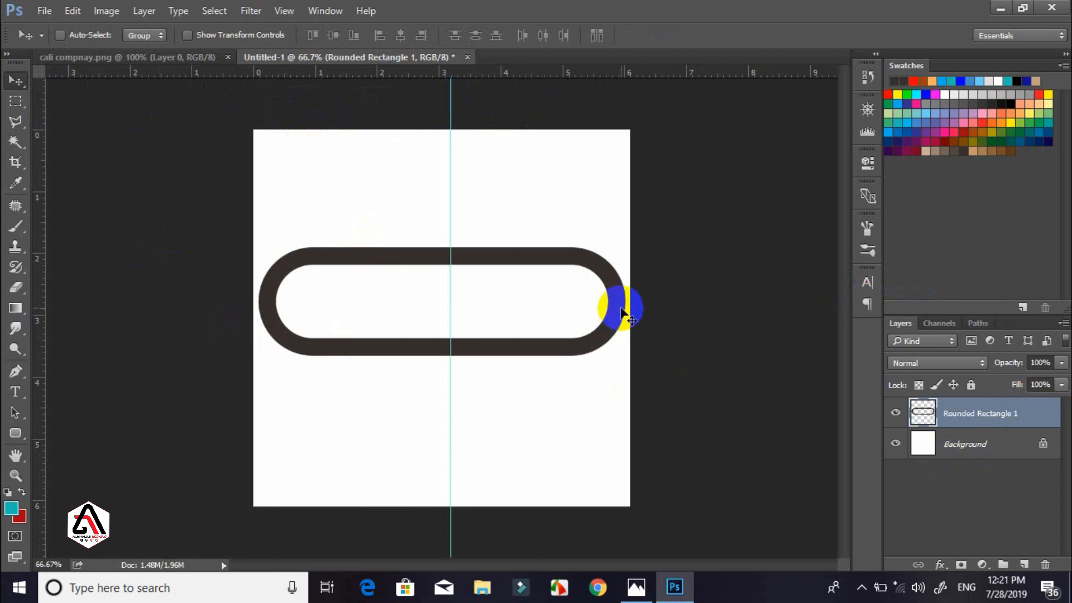
Step: Cut the part of the outline right of the guide onto its own layer and move it down-left to interlock as an S
{"action": "left_click", "coordinate": [15, 101]}
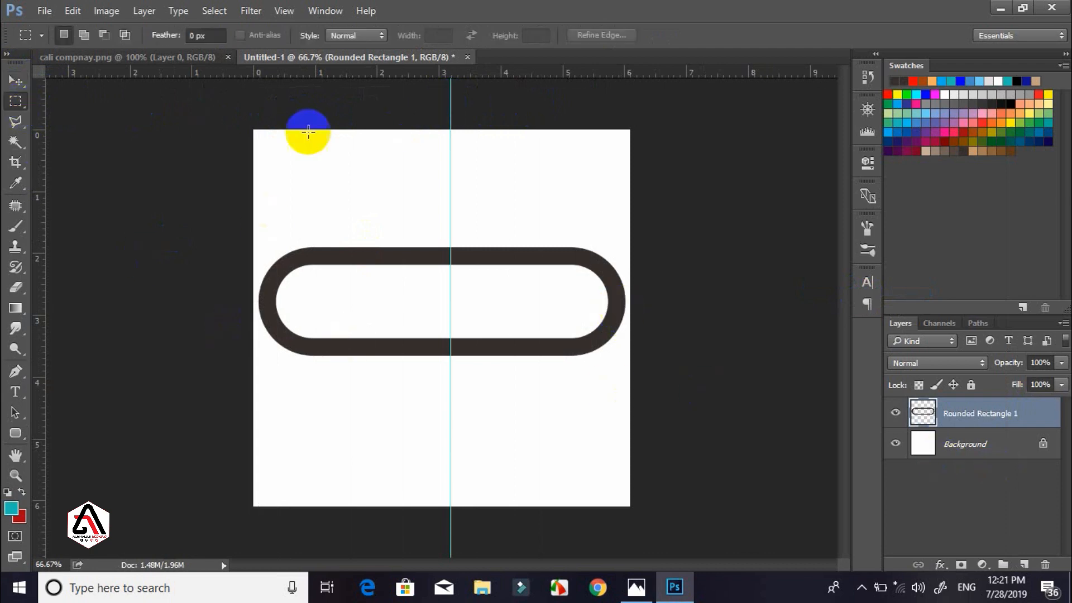
{"action": "left_click_drag", "start_coordinate": [451, 227], "coordinate": [669, 392]}
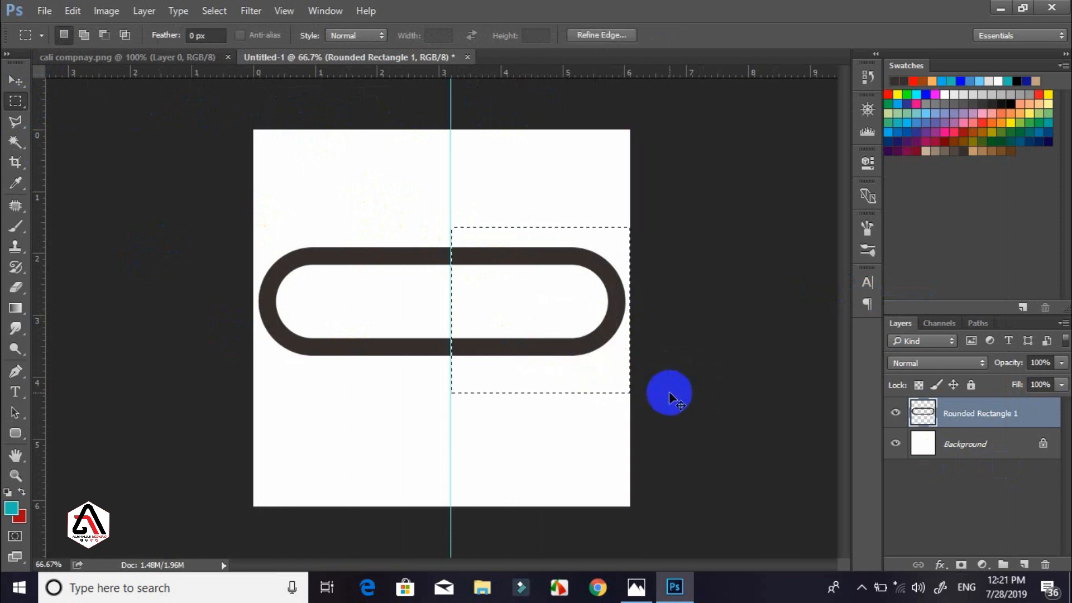
{"action": "key", "text": "Delete"}
{"action": "key", "text": "ctrl+d"}
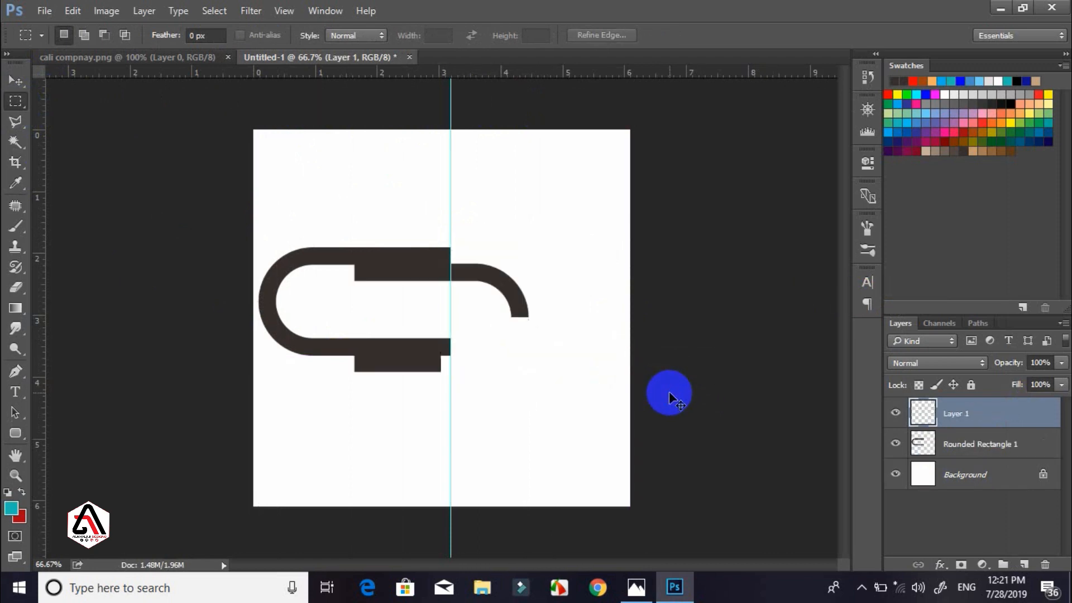
{"action": "left_click", "coordinate": [26, 84]}
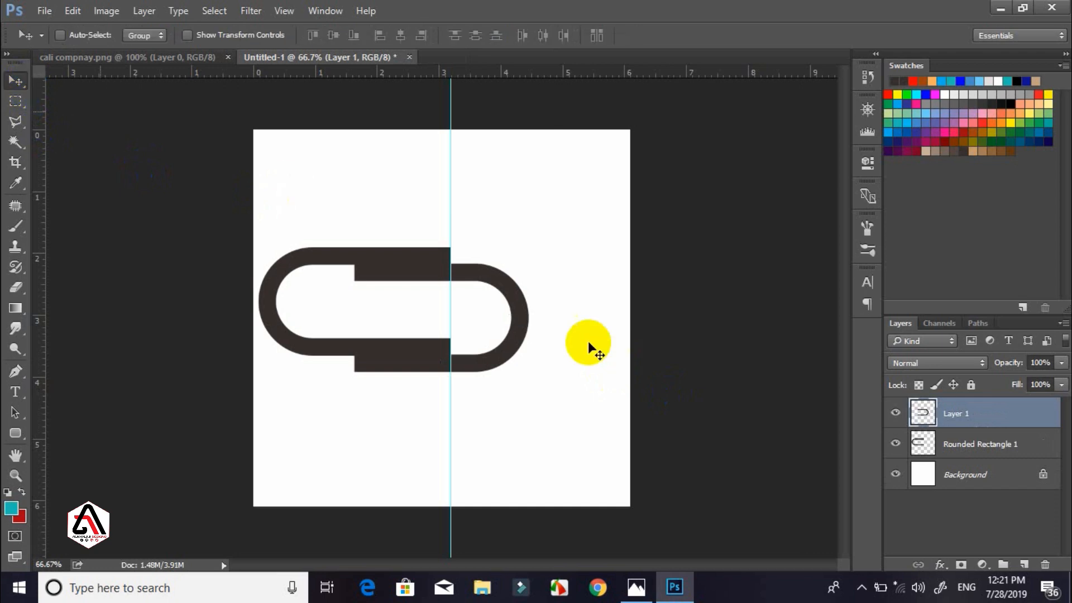
{"action": "left_click_drag", "start_coordinate": [495, 293], "coordinate": [462, 327]}
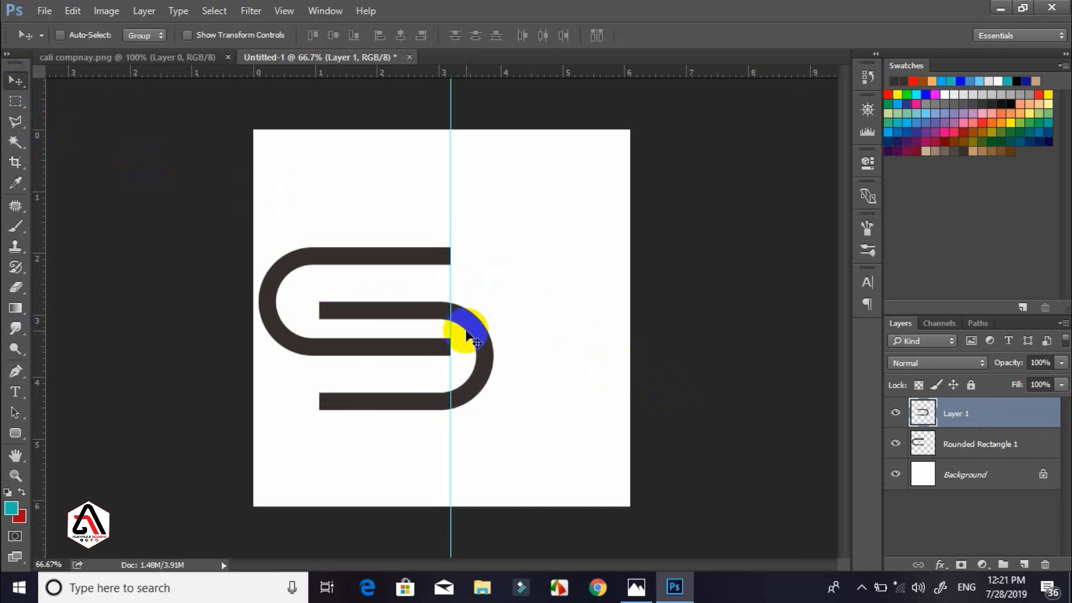
Step: Transform both outline layers together, rotating them to about -13.5° and moving the S to the canvas's upper middle
{"action": "left_click", "coordinate": [978, 455], "text": "ctrl"}
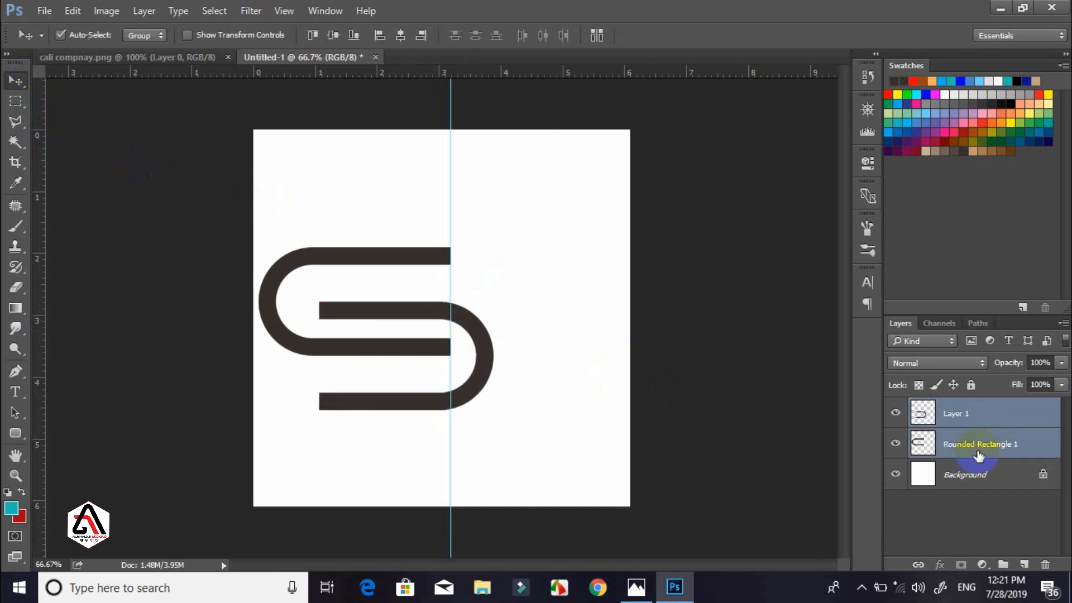
{"action": "key", "text": "ctrl+t"}
{"action": "left_click_drag", "start_coordinate": [560, 203], "coordinate": [514, 186]}
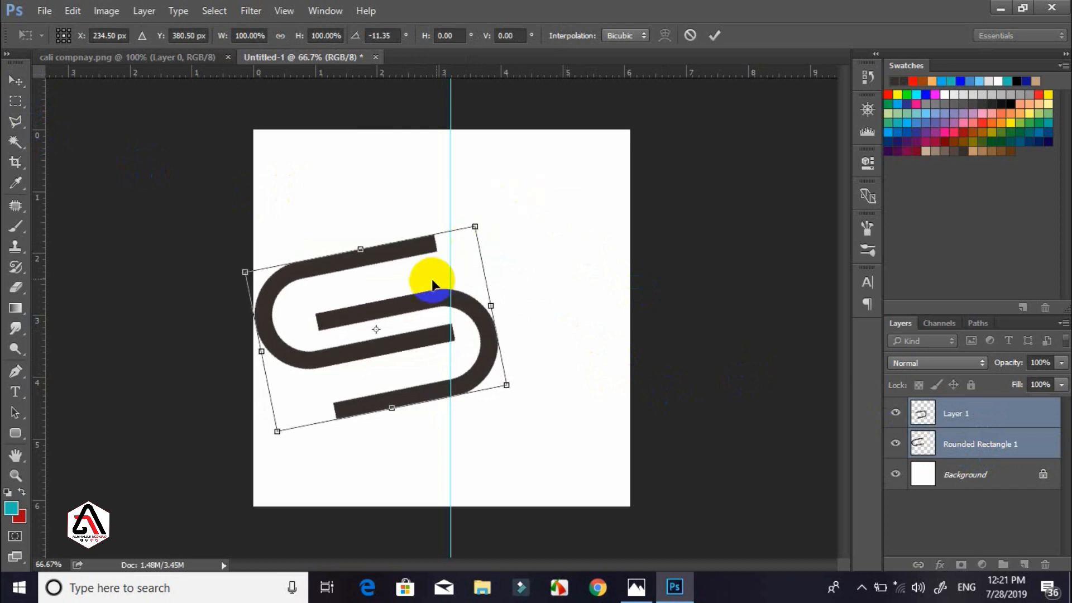
{"action": "left_click_drag", "start_coordinate": [432, 280], "coordinate": [523, 256]}
{"action": "left_click_drag", "start_coordinate": [576, 129], "coordinate": [566, 125]}
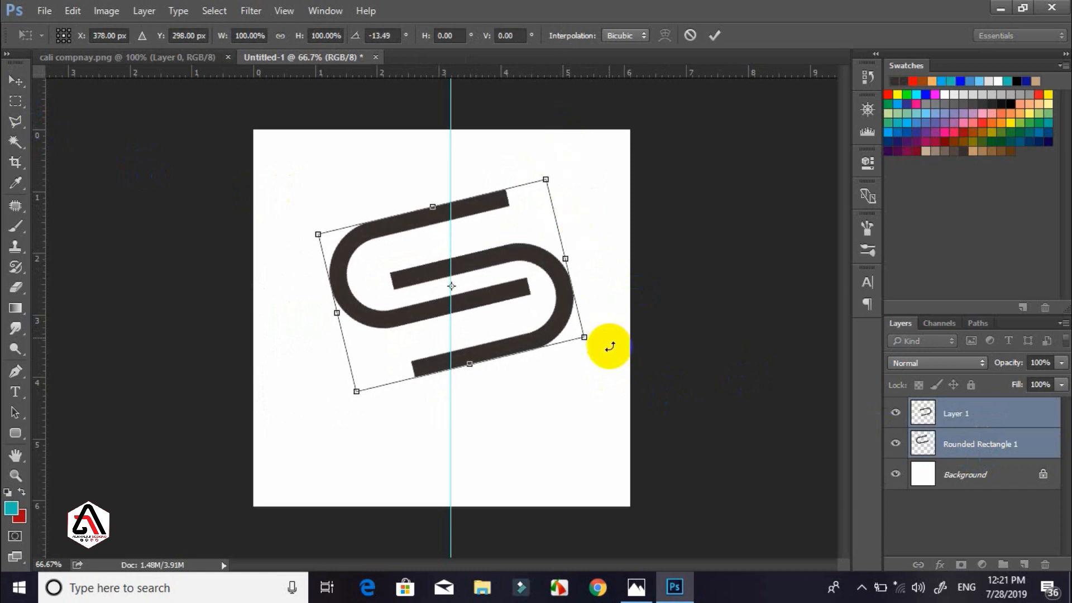
Step: Scale the S shape to about 84% and nudge it right to centre it on the guide
{"action": "left_click_drag", "start_coordinate": [583, 335], "coordinate": [500, 289]}
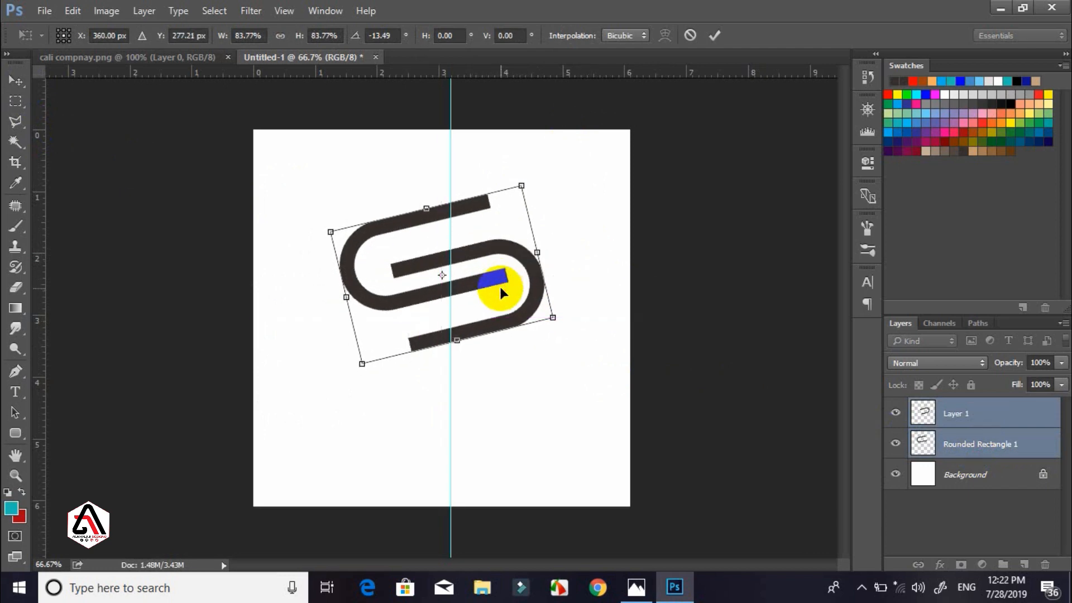
{"action": "key", "text": "Right"}
{"action": "key", "text": "Right"}
{"action": "key", "text": "Right"}
{"action": "key", "text": "Right"}
{"action": "key", "text": "Right"}
{"action": "key", "text": "Right"}
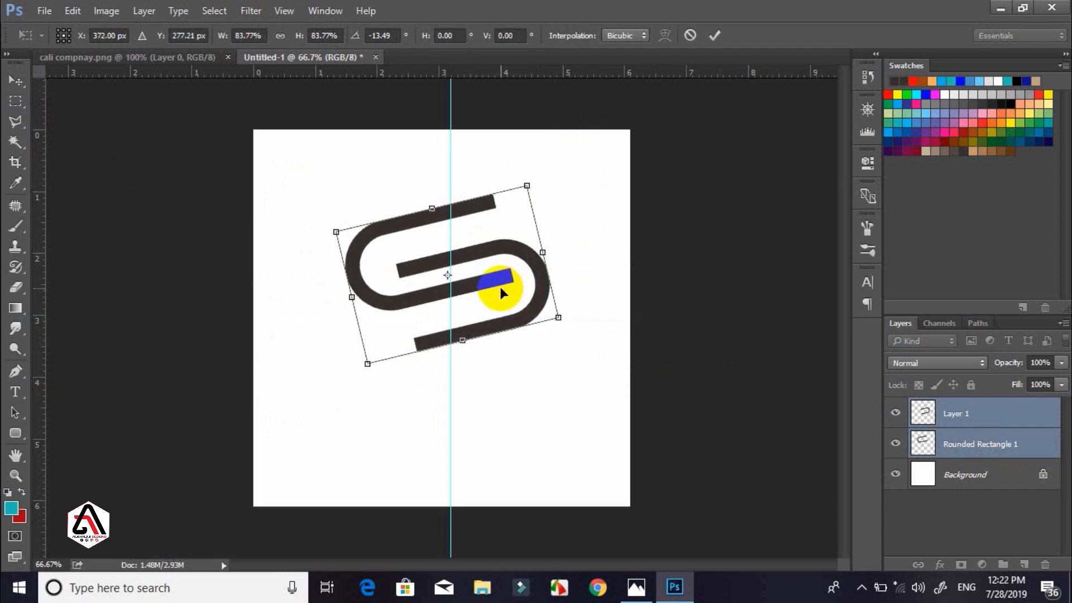
{"action": "key", "text": "Right"}
{"action": "key", "text": "Return"}
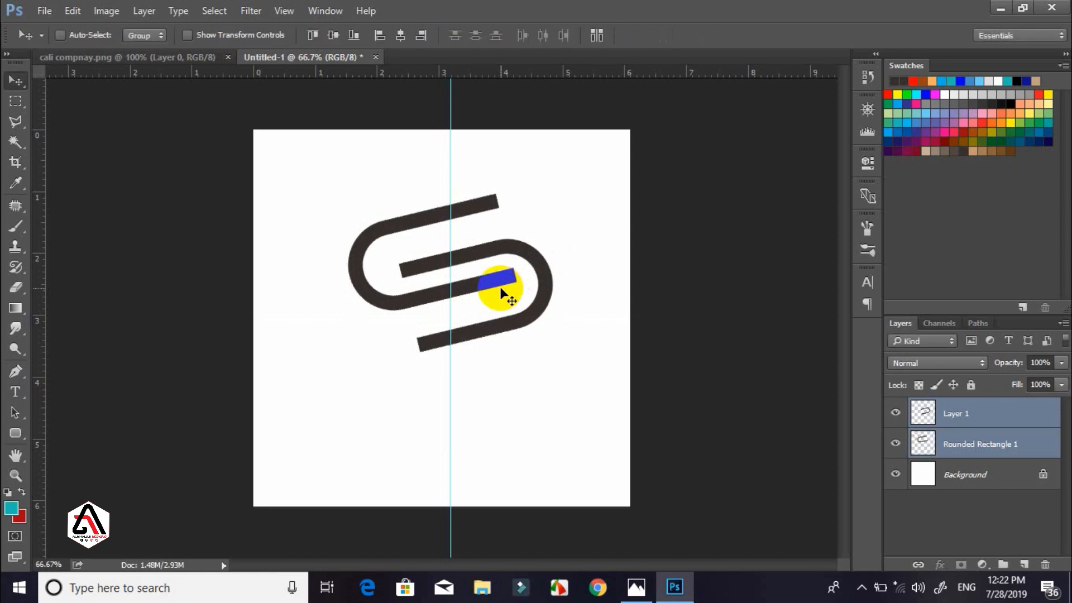
Step: Start a text line below the S shape with the letter S and match its colour to the logo's dark brown, 362f2d
{"action": "left_click", "coordinate": [15, 392]}
{"action": "left_click", "coordinate": [356, 385]}
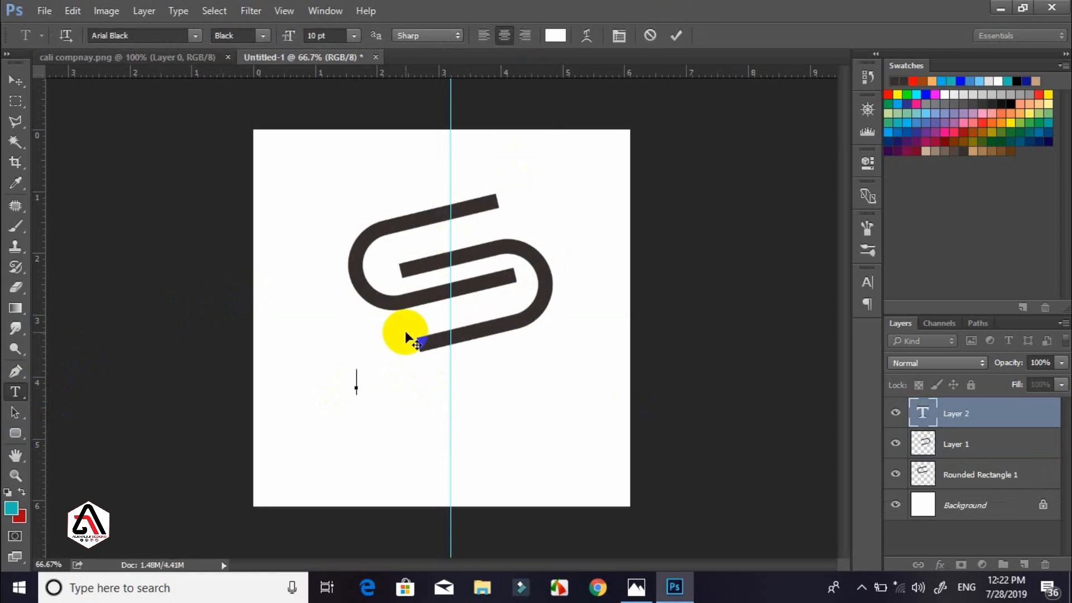
{"action": "type", "text": "C"}
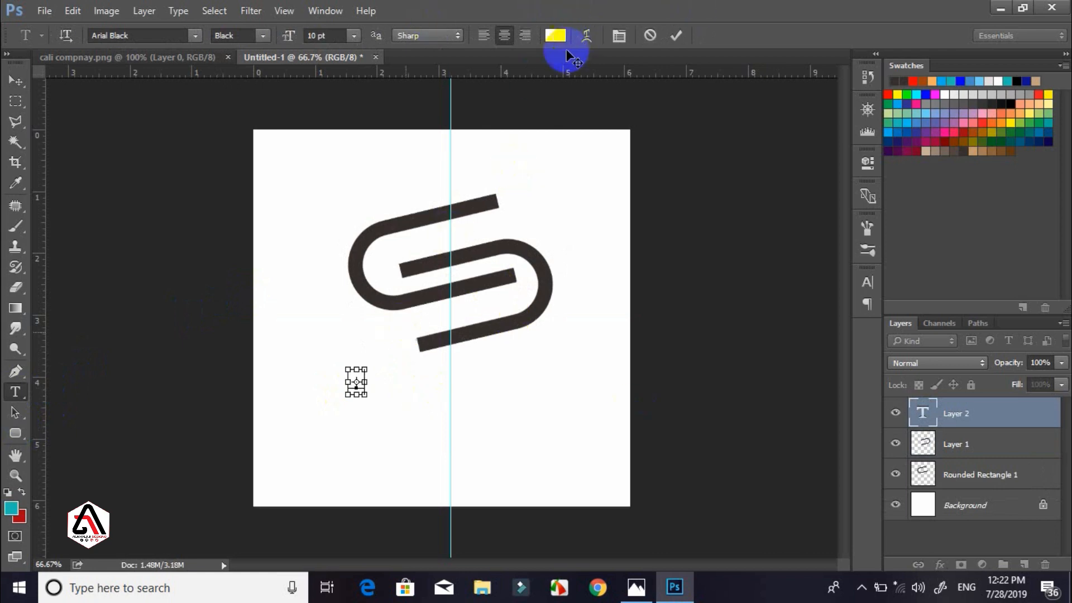
{"action": "left_click", "coordinate": [554, 36]}
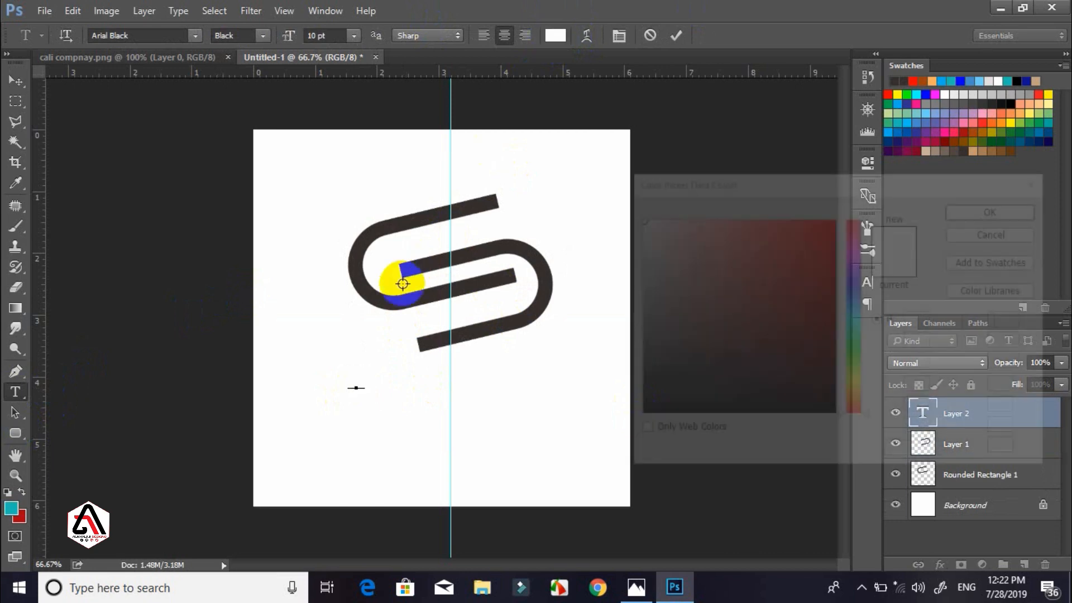
{"action": "left_click", "coordinate": [370, 283]}
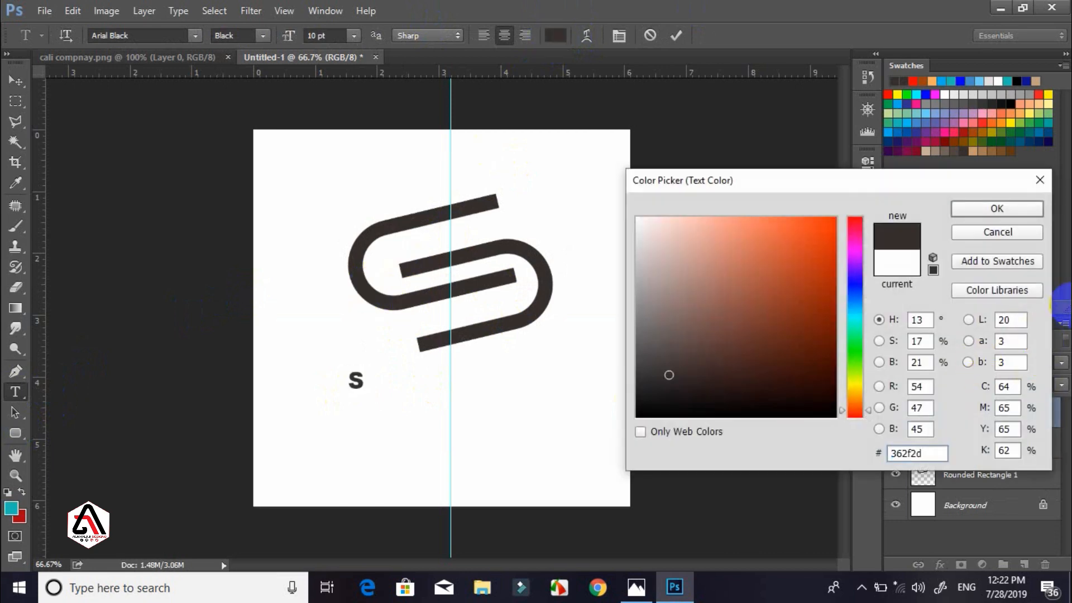
{"action": "left_click", "coordinate": [984, 209]}
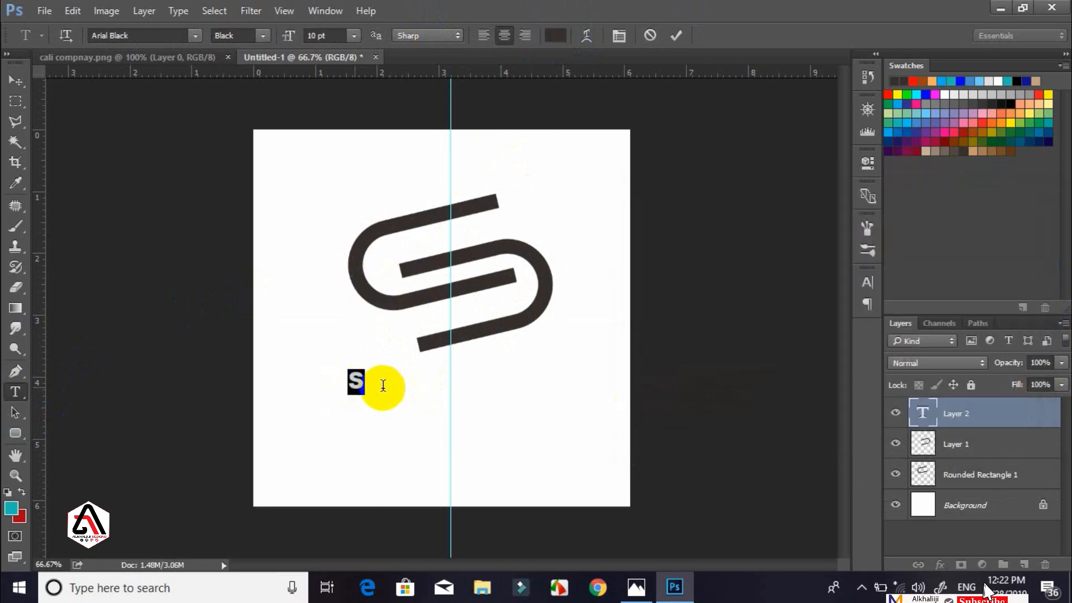
Step: Complete the text as "SOMALI COMPNAY" and move it to the guide, centred directly beneath the S shape
{"action": "left_click", "coordinate": [356, 377]}
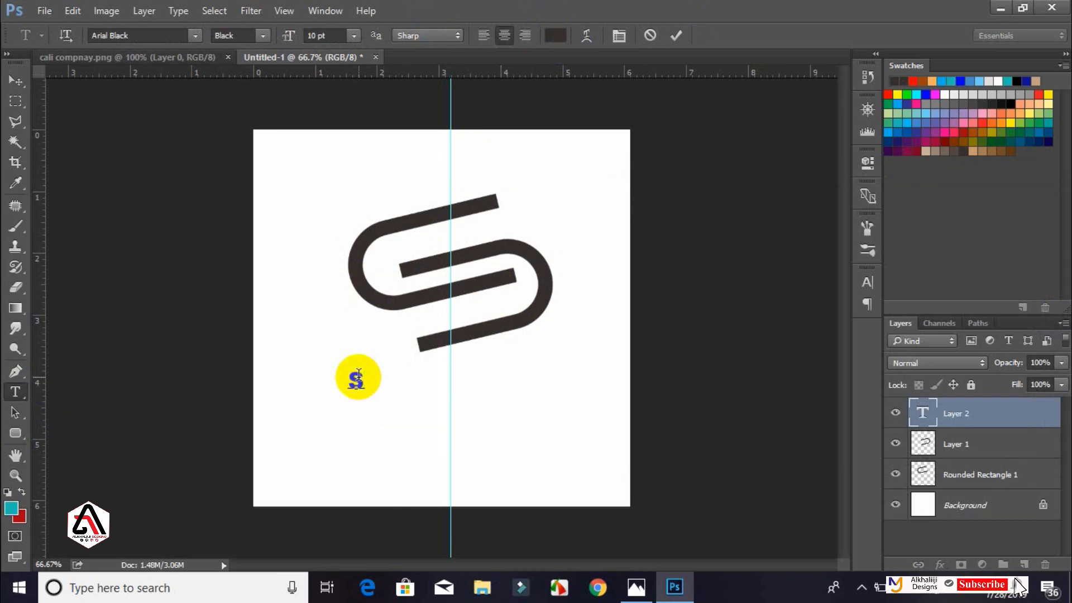
{"action": "type", "text": "OMALI C"}
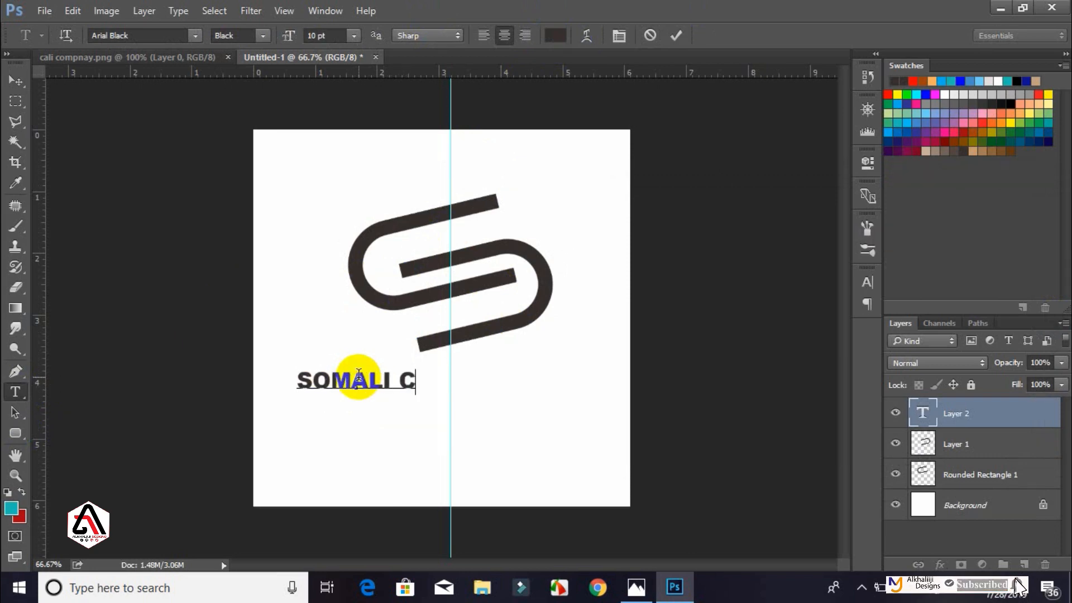
{"action": "type", "text": "OMPNAY"}
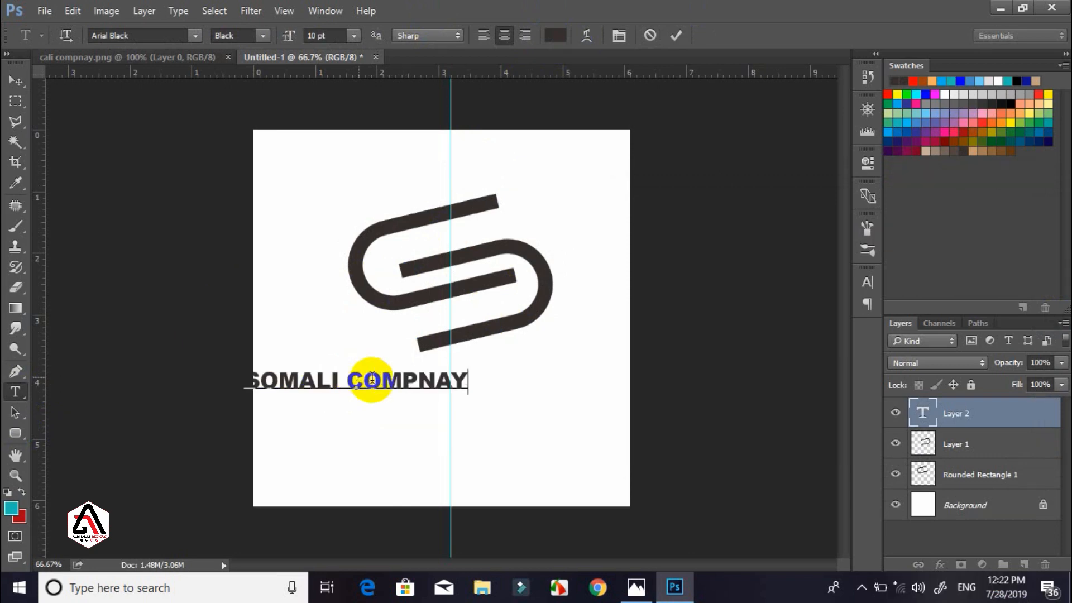
{"action": "left_click_drag", "start_coordinate": [442, 424], "coordinate": [524, 394]}
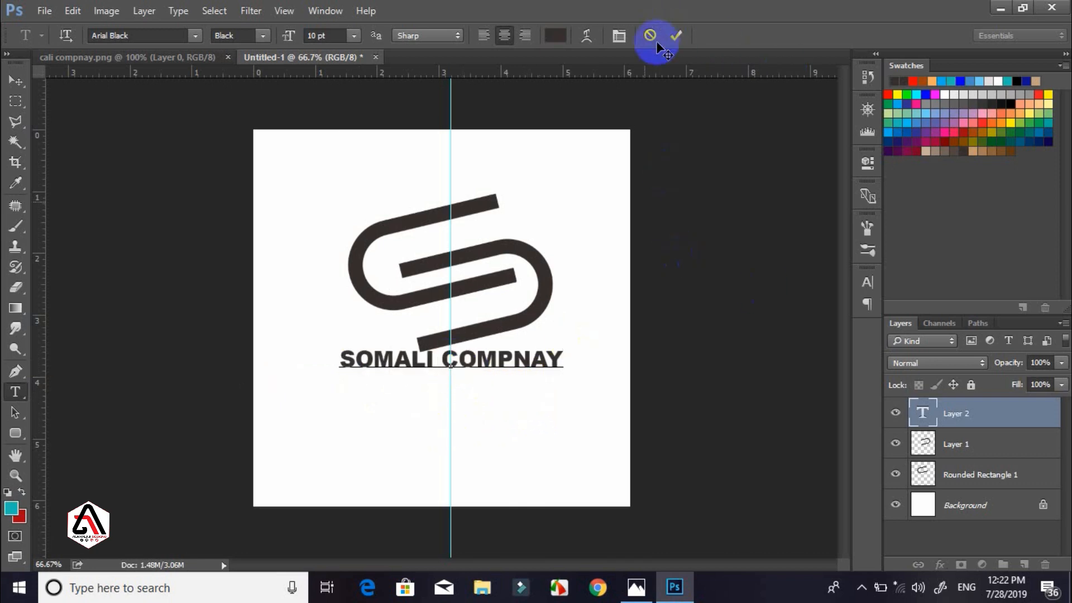
Step: Colour the word SOMALI in the caption bright blue, 1c09db
{"action": "left_click_drag", "start_coordinate": [432, 360], "coordinate": [311, 360]}
{"action": "left_click", "coordinate": [559, 37]}
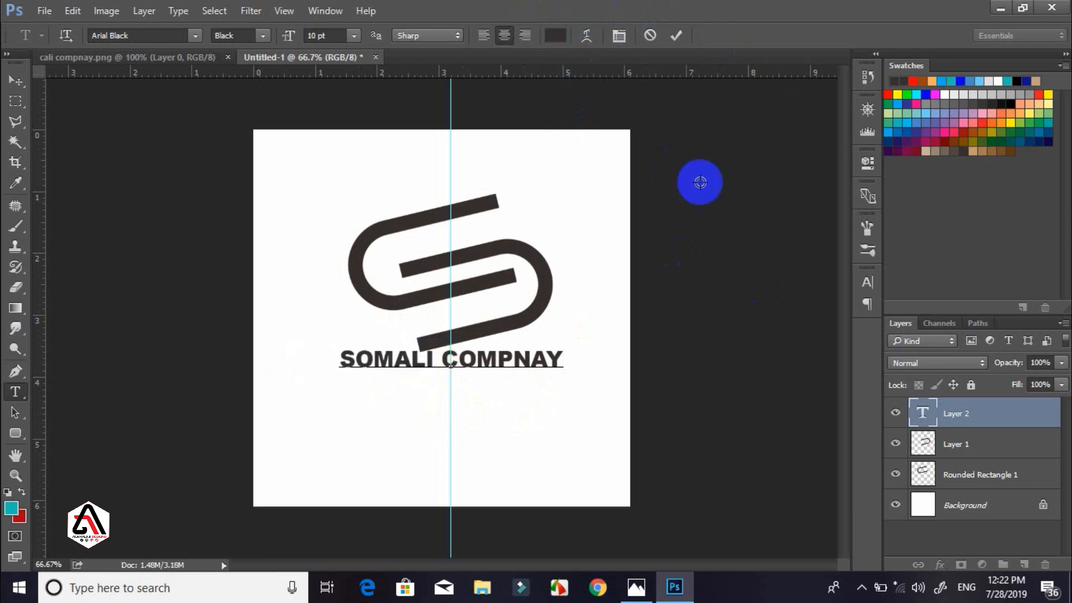
{"action": "left_click", "coordinate": [855, 280]}
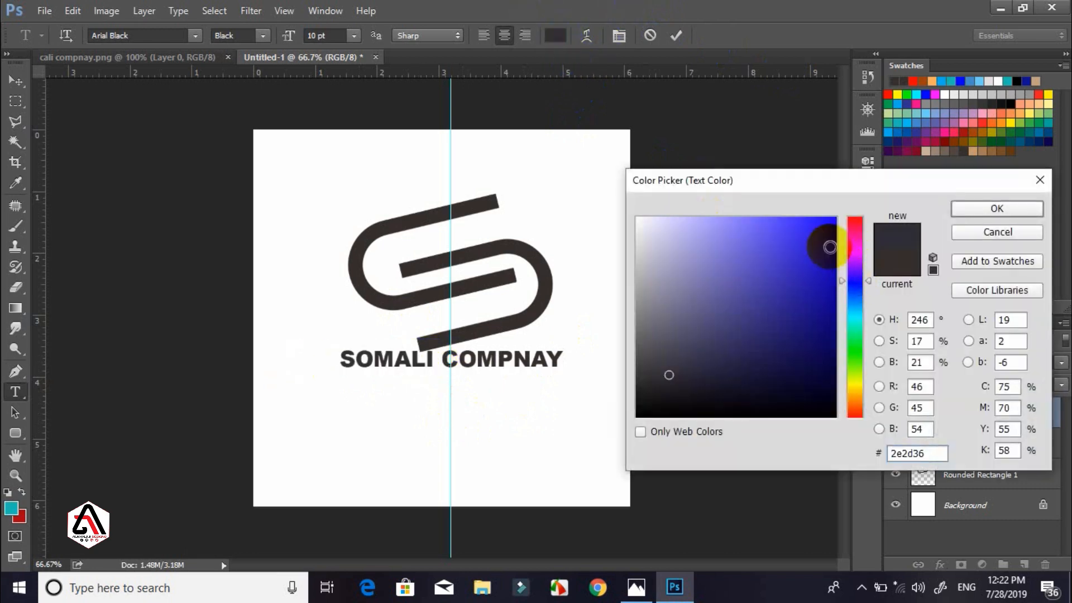
{"action": "left_click", "coordinate": [828, 245]}
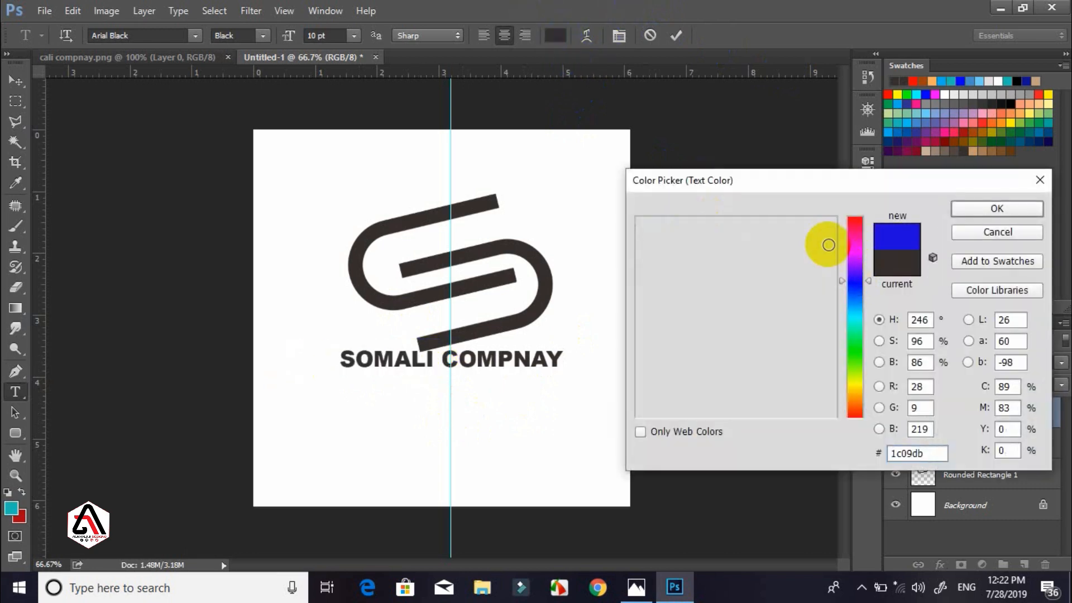
{"action": "left_click", "coordinate": [980, 210]}
{"action": "left_click", "coordinate": [467, 385]}
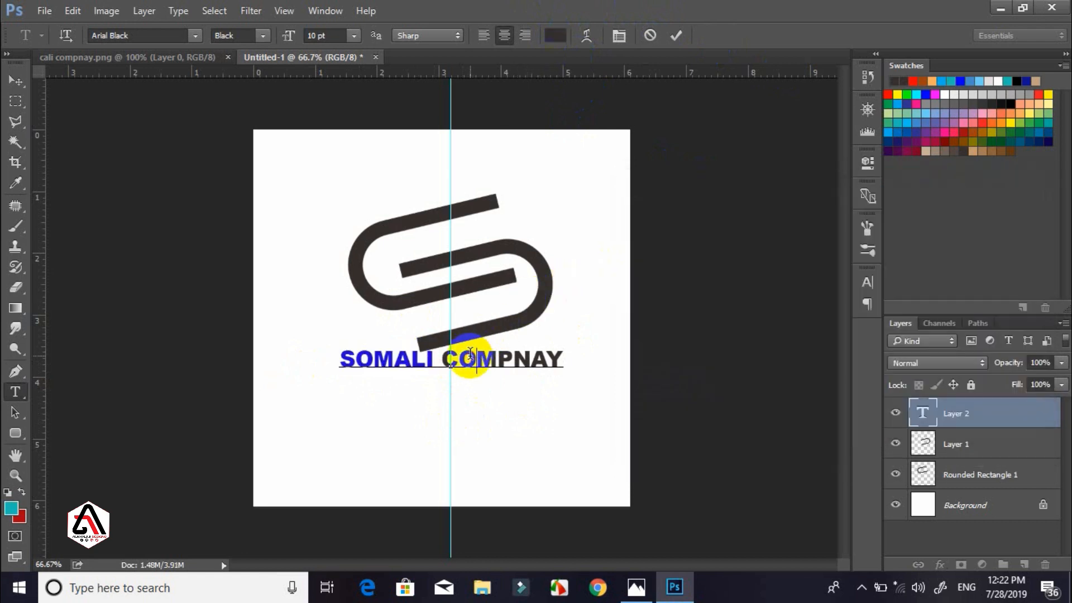
Step: Colour the word COMPNAY bright red, ef0128, and commit the caption text
{"action": "left_click_drag", "start_coordinate": [434, 358], "coordinate": [565, 354]}
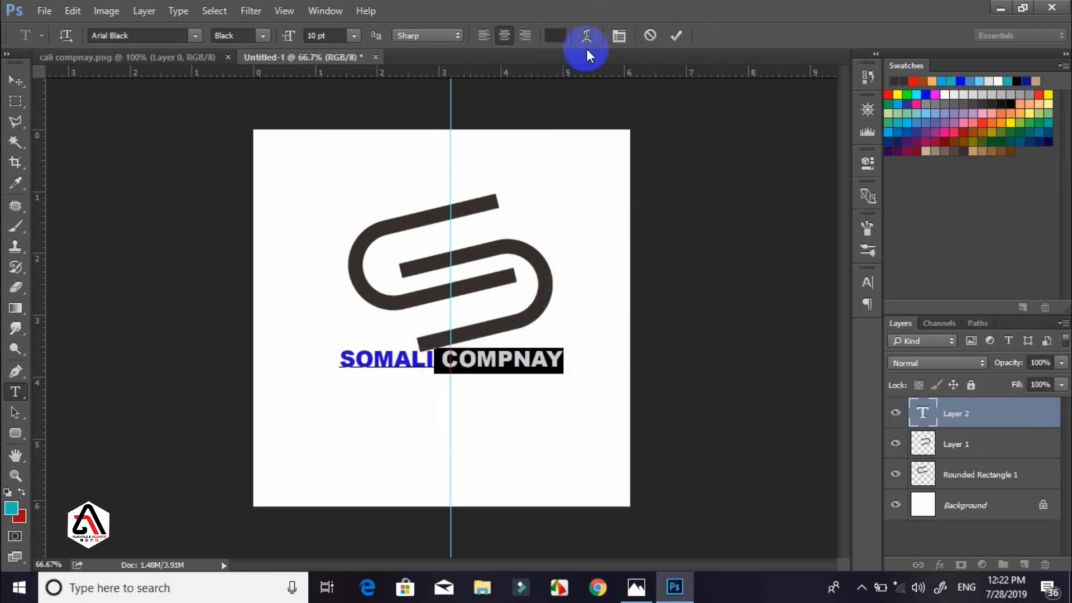
{"action": "left_click", "coordinate": [557, 36]}
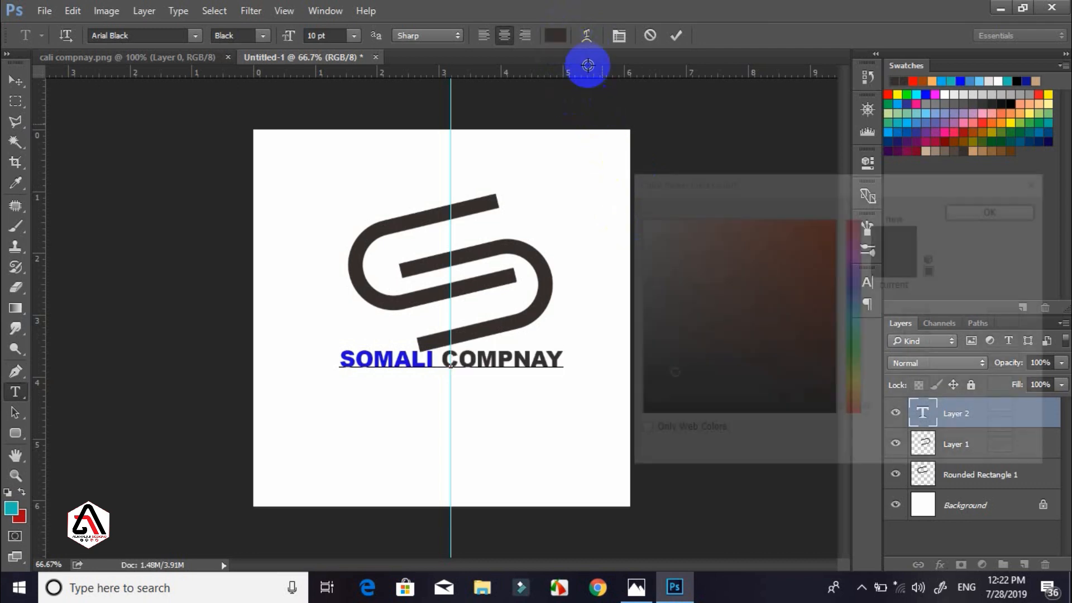
{"action": "left_click", "coordinate": [853, 345]}
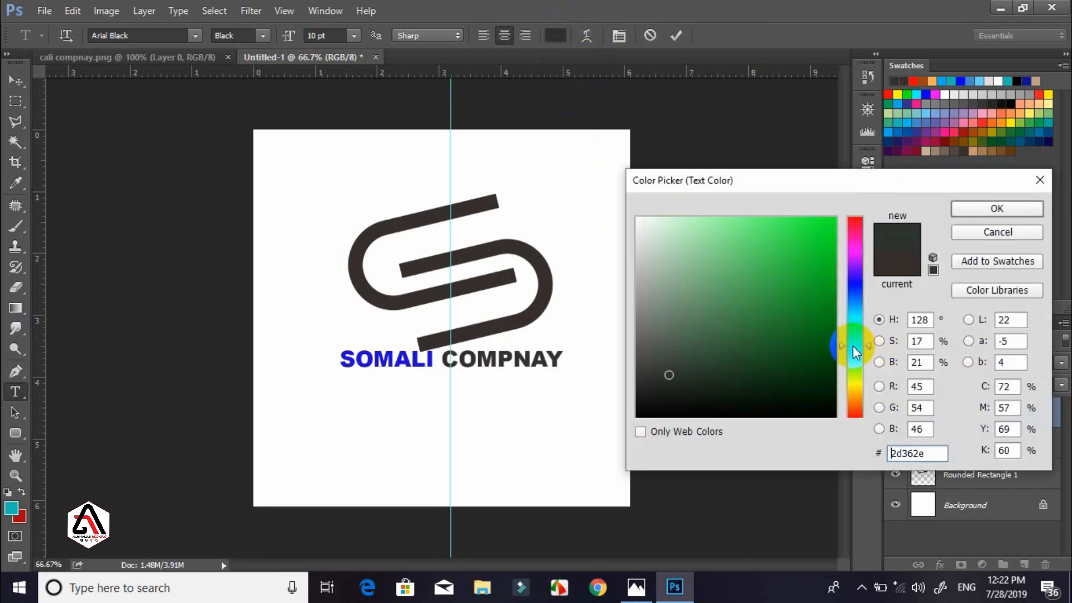
{"action": "left_click", "coordinate": [826, 288]}
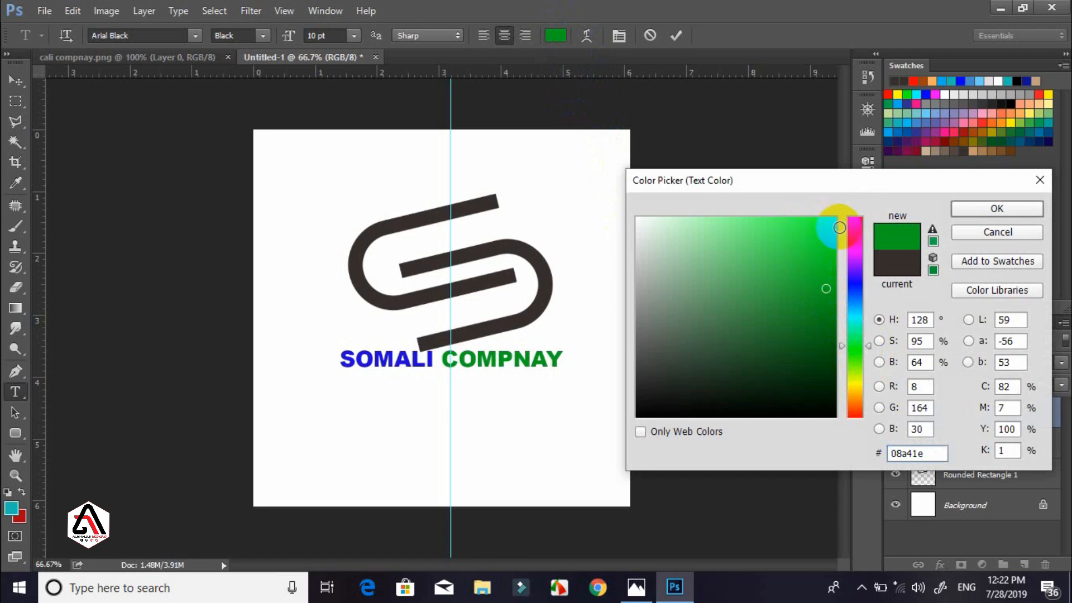
{"action": "left_click", "coordinate": [858, 223]}
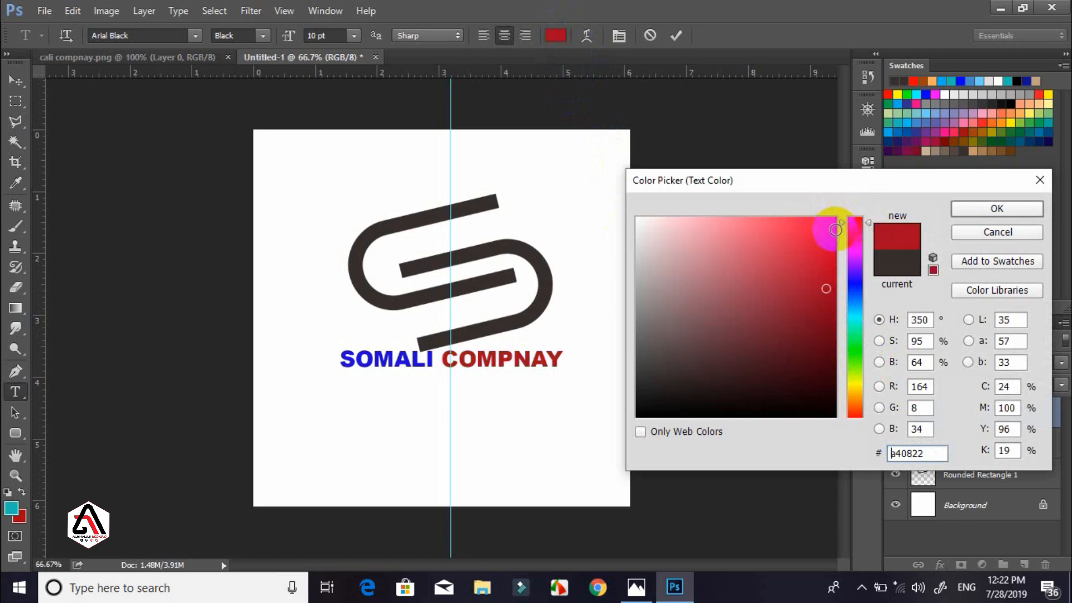
{"action": "left_click", "coordinate": [835, 230]}
{"action": "left_click", "coordinate": [965, 213]}
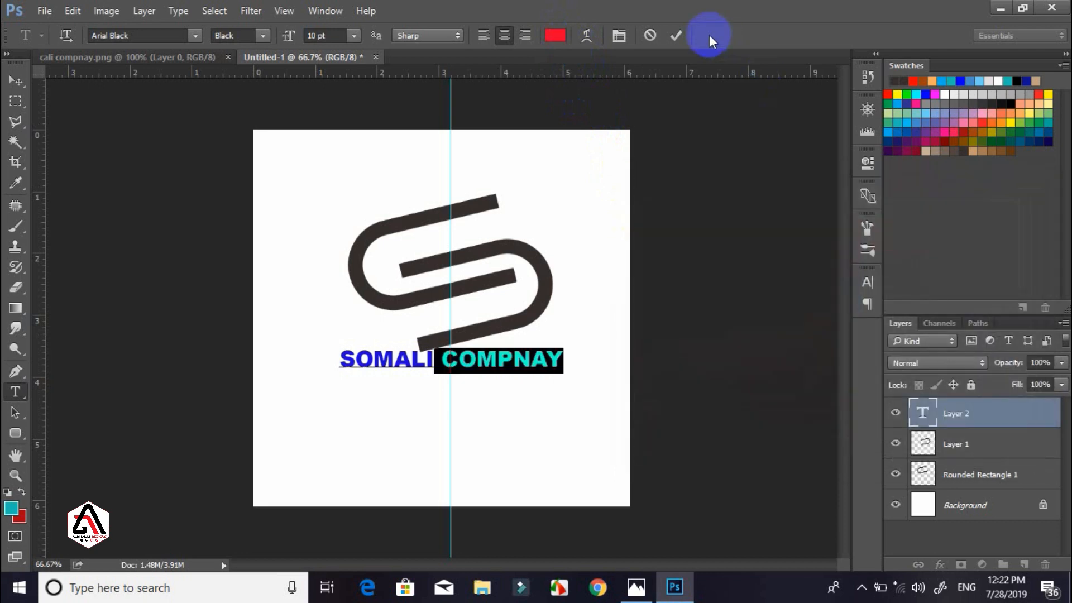
{"action": "left_click", "coordinate": [679, 36]}
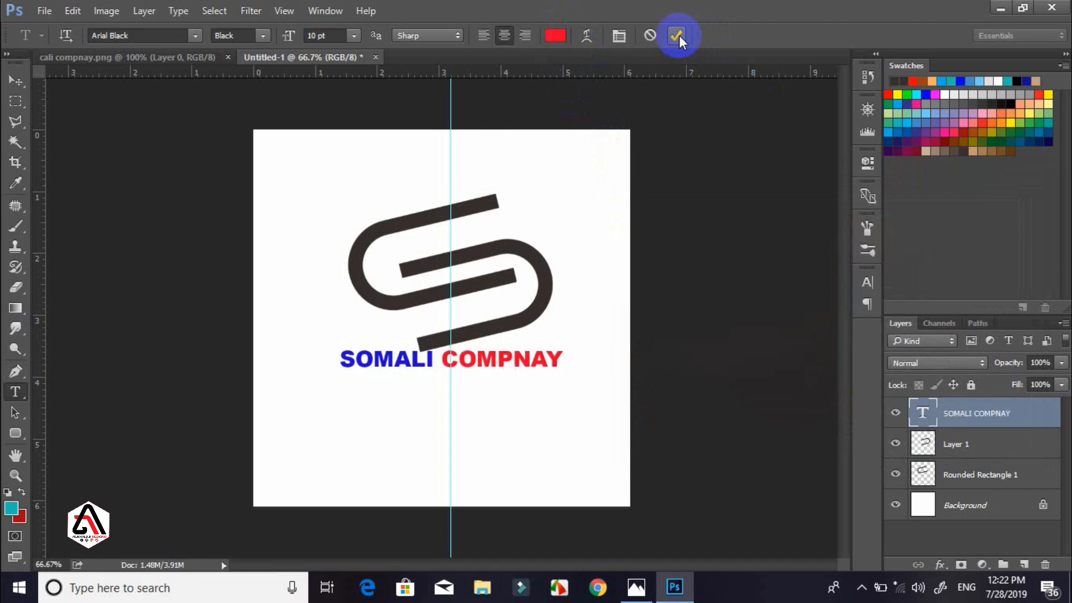
Step: Apply a Color Overlay to the Rounded Rectangle 1 layer, sampling the blue 1c09db from the word SOMALI
{"action": "left_click", "coordinate": [966, 474]}
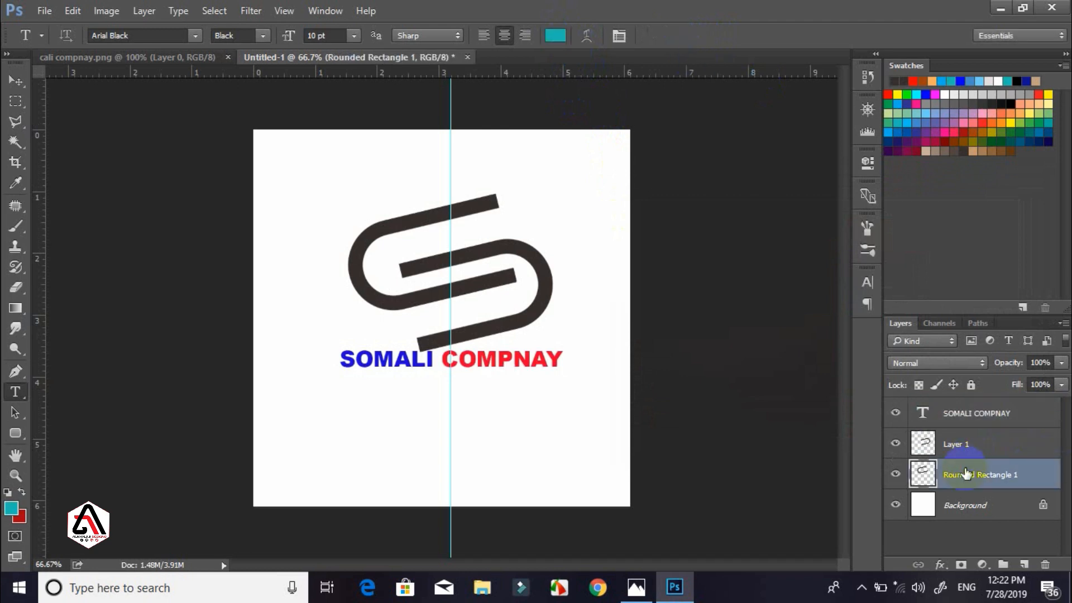
{"action": "key", "text": "h"}
{"action": "double_click", "coordinate": [1029, 475]}
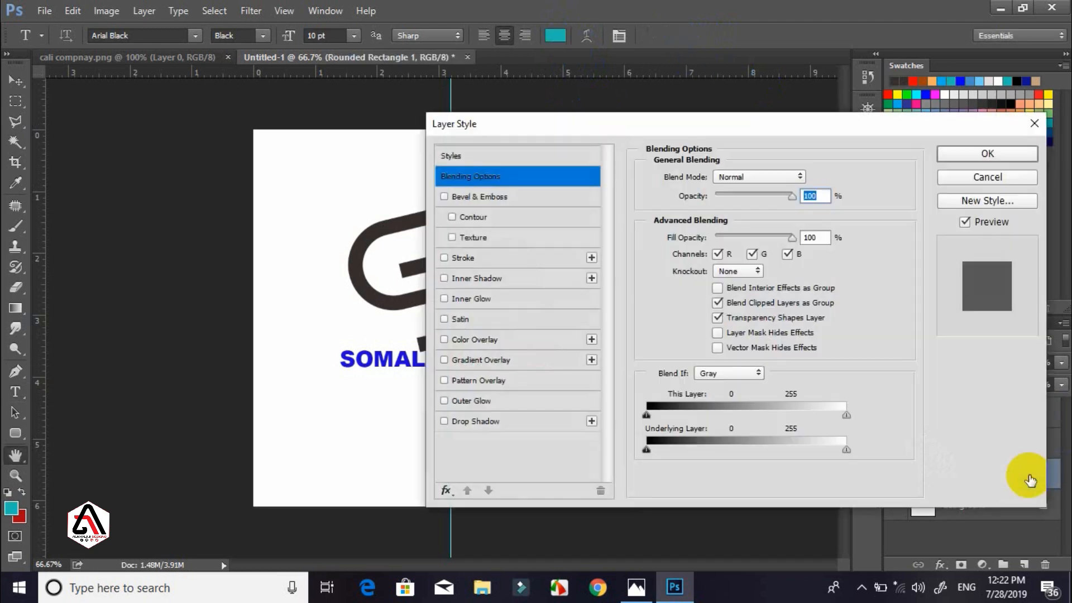
{"action": "left_click", "coordinate": [459, 339]}
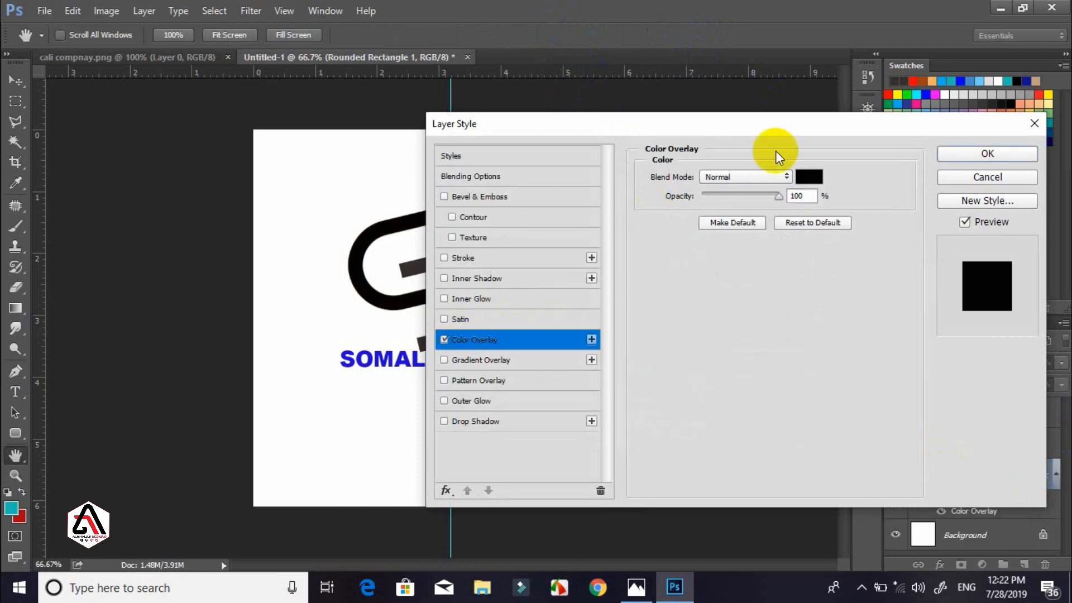
{"action": "left_click", "coordinate": [804, 178]}
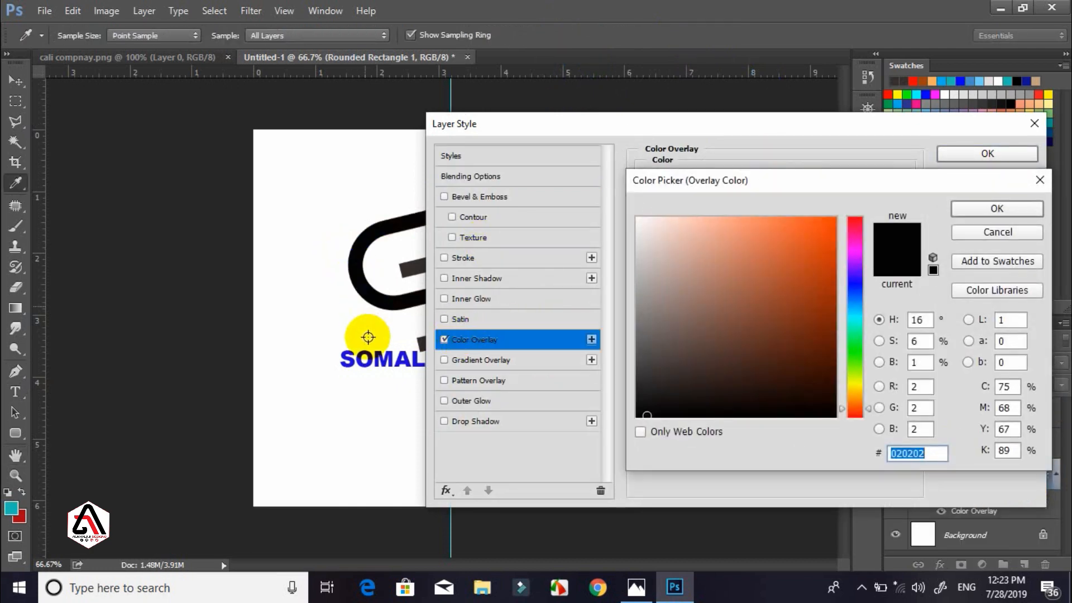
{"action": "left_click", "coordinate": [376, 356]}
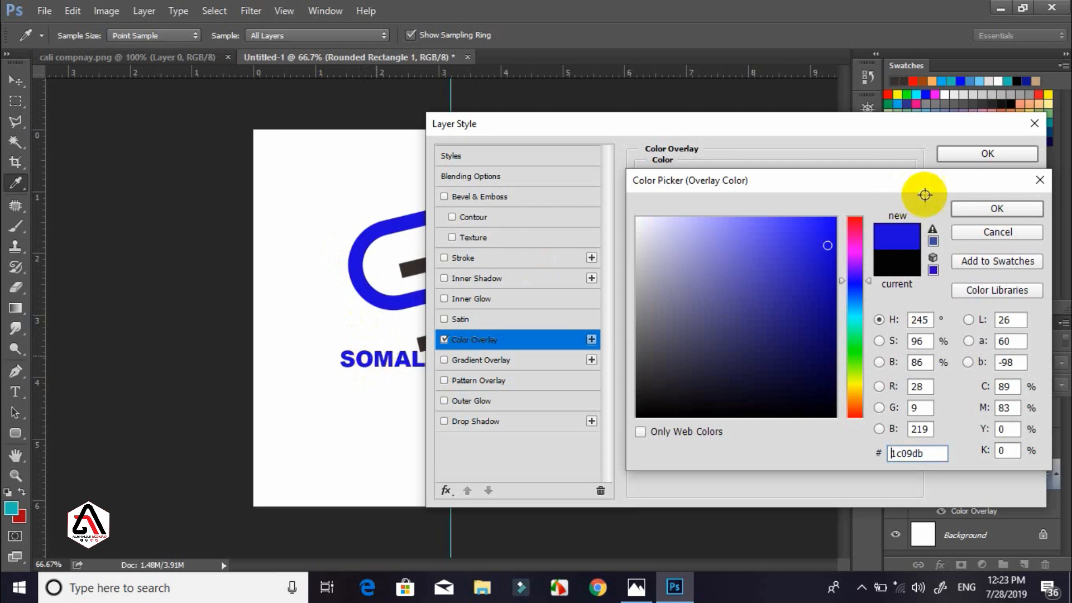
{"action": "left_click", "coordinate": [971, 208]}
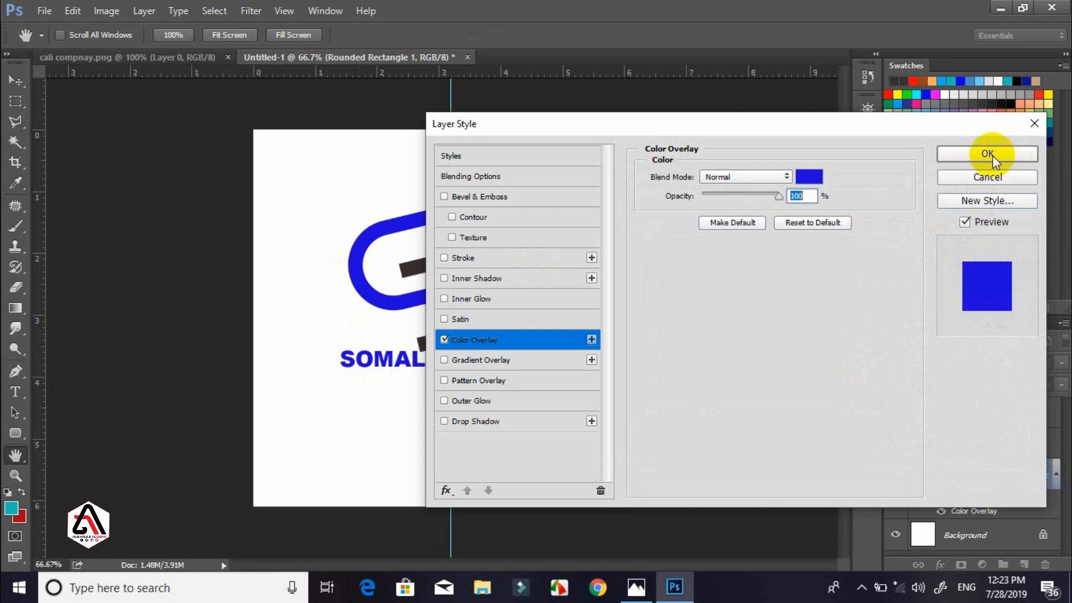
{"action": "left_click", "coordinate": [987, 154]}
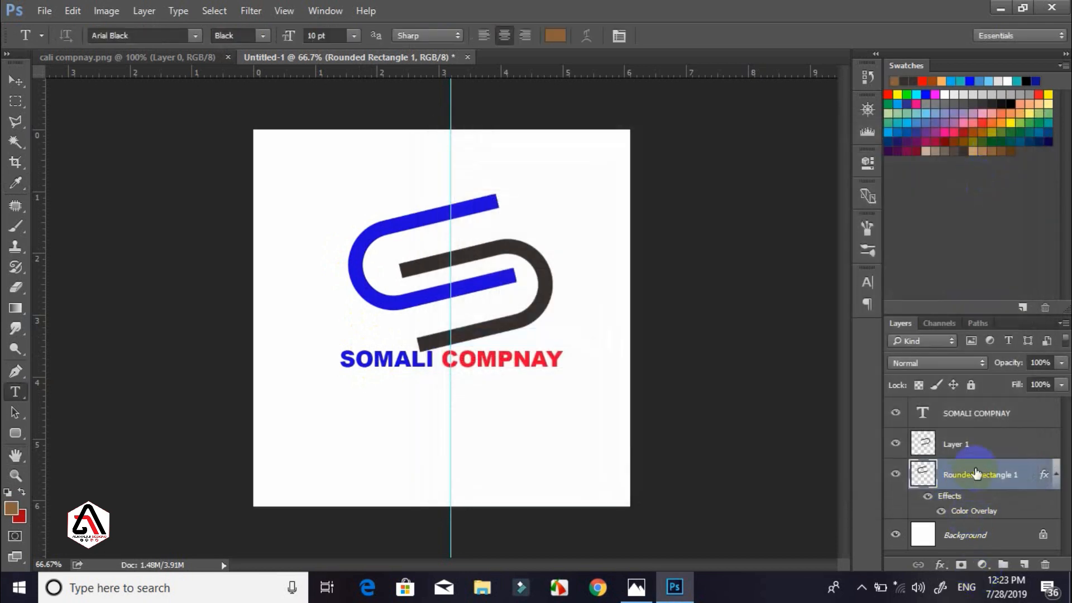
Step: Apply a Color Overlay to Layer 1, sampling the red ef0128 from the word COMPNAY, and switch to the Move tool
{"action": "right_click", "coordinate": [1003, 446]}
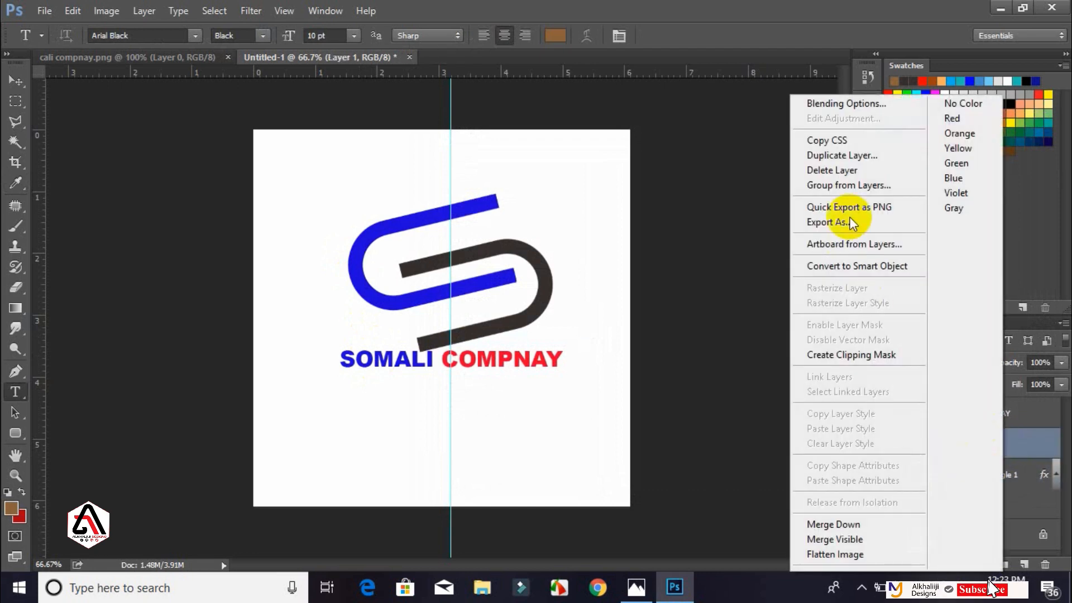
{"action": "left_click", "coordinate": [835, 107]}
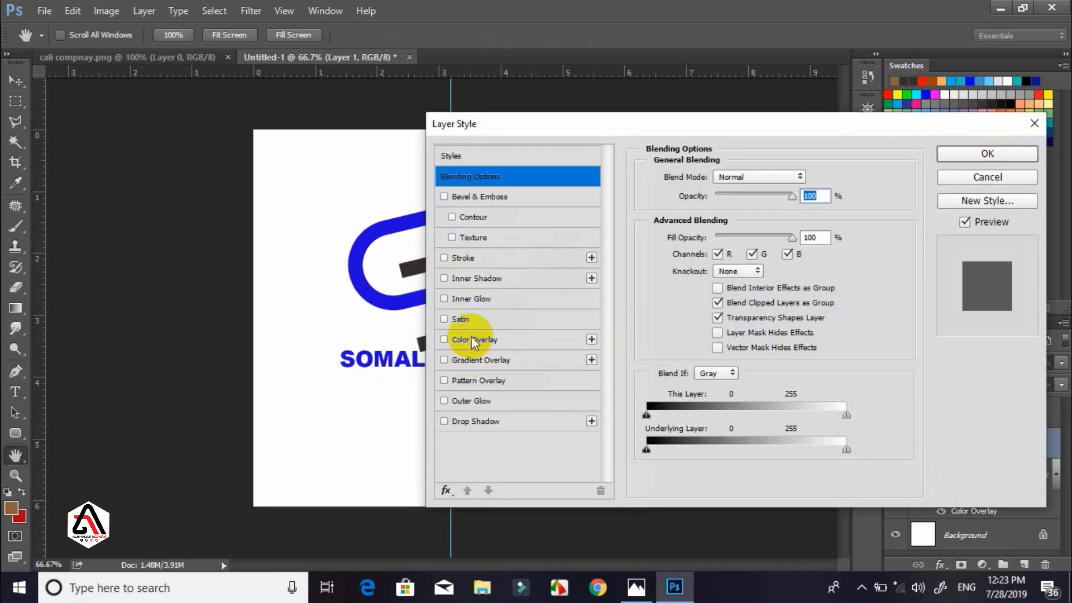
{"action": "left_click", "coordinate": [473, 339]}
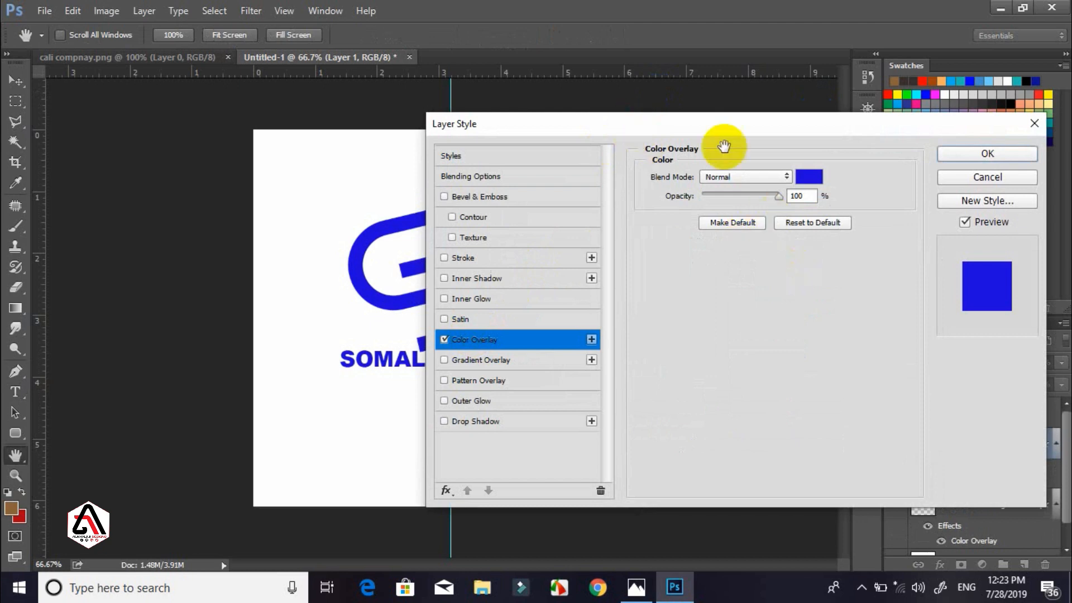
{"action": "left_click_drag", "start_coordinate": [720, 127], "coordinate": [886, 266]}
{"action": "left_click", "coordinate": [975, 317]}
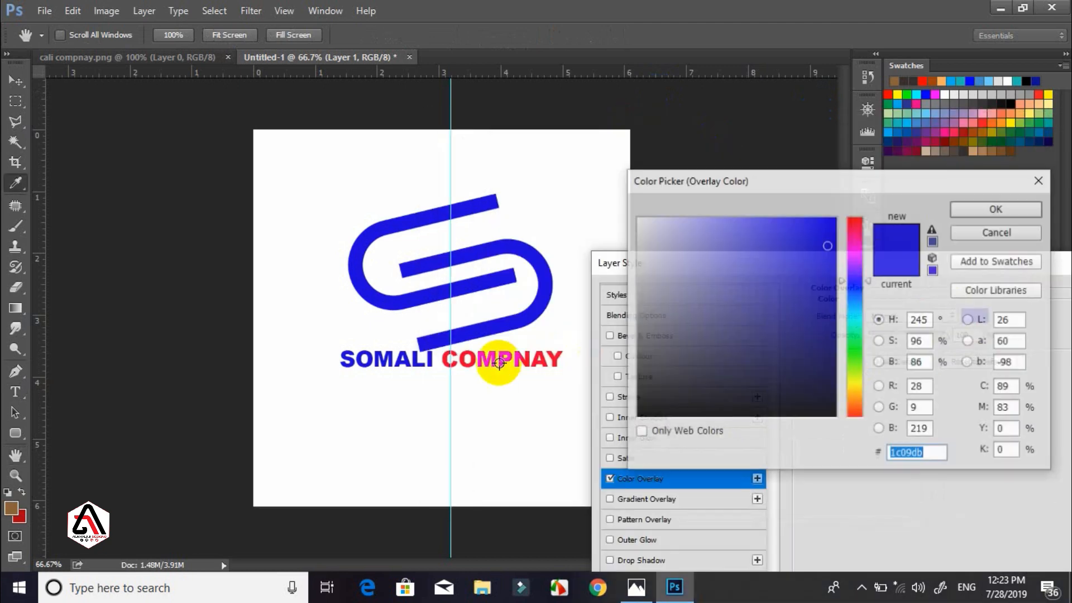
{"action": "left_click", "coordinate": [518, 363]}
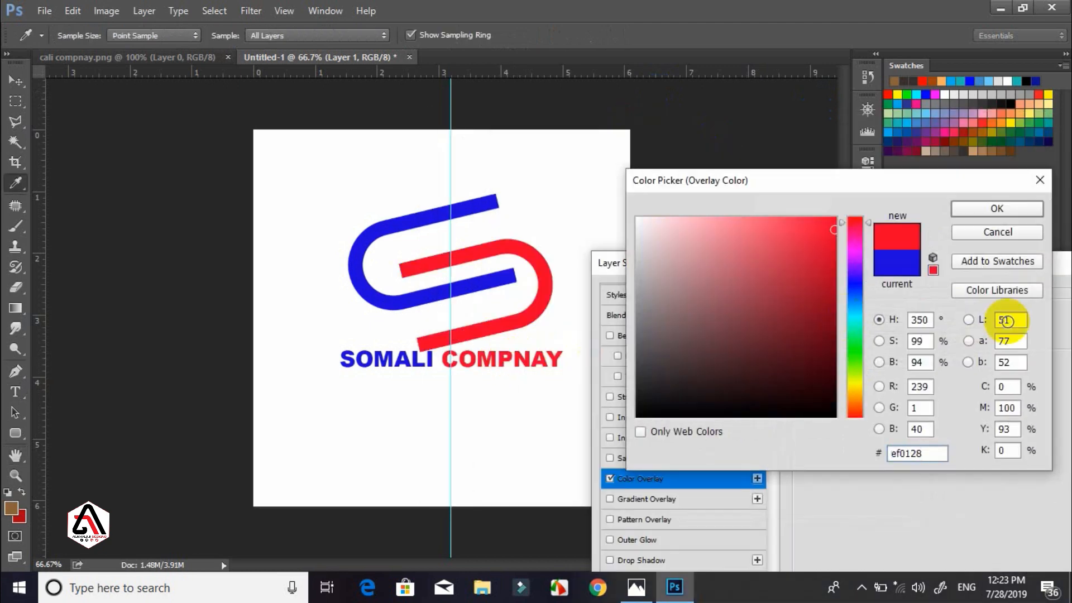
{"action": "left_click", "coordinate": [972, 212]}
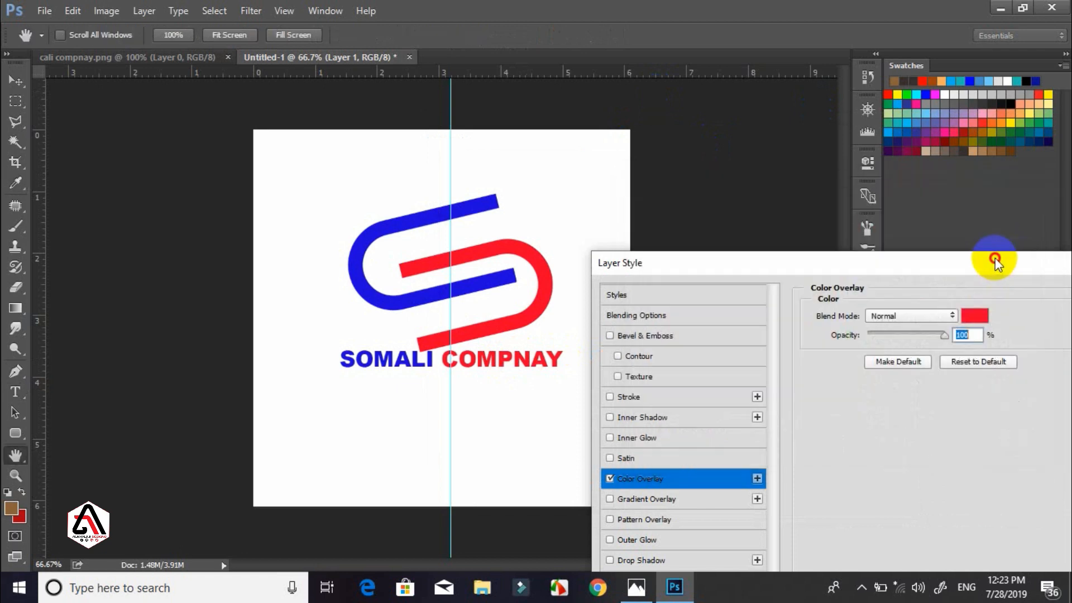
{"action": "left_click_drag", "start_coordinate": [994, 257], "coordinate": [877, 248]}
{"action": "left_click", "coordinate": [963, 279]}
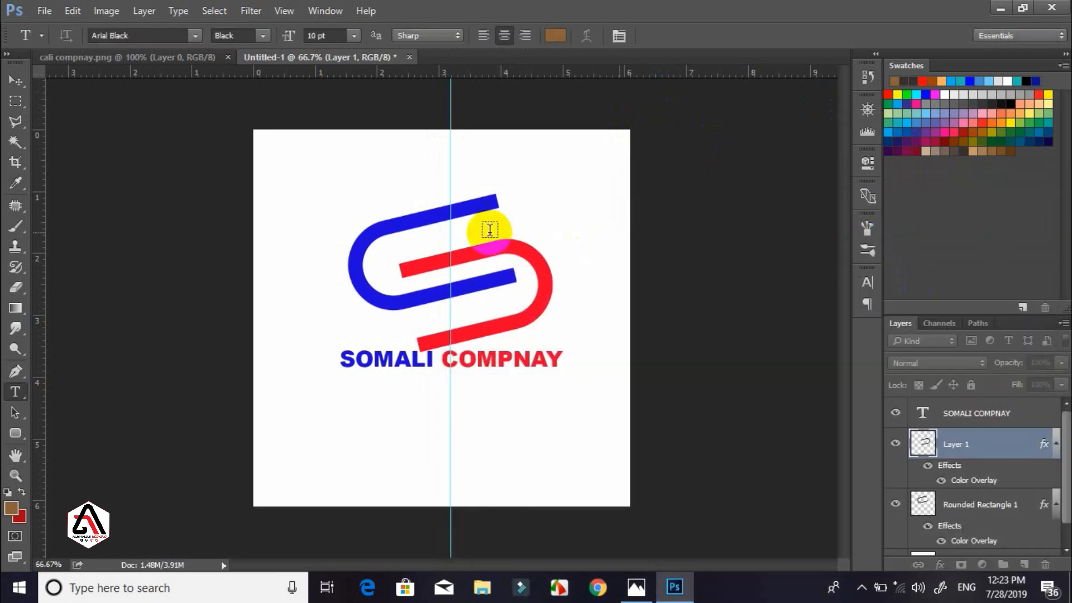
{"action": "left_click", "coordinate": [24, 87]}
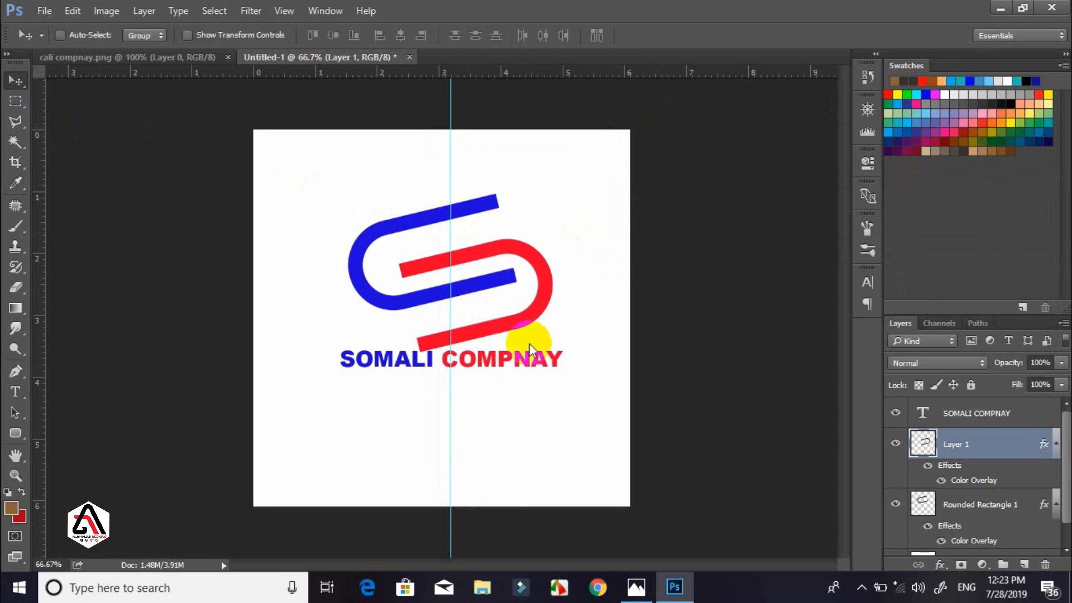